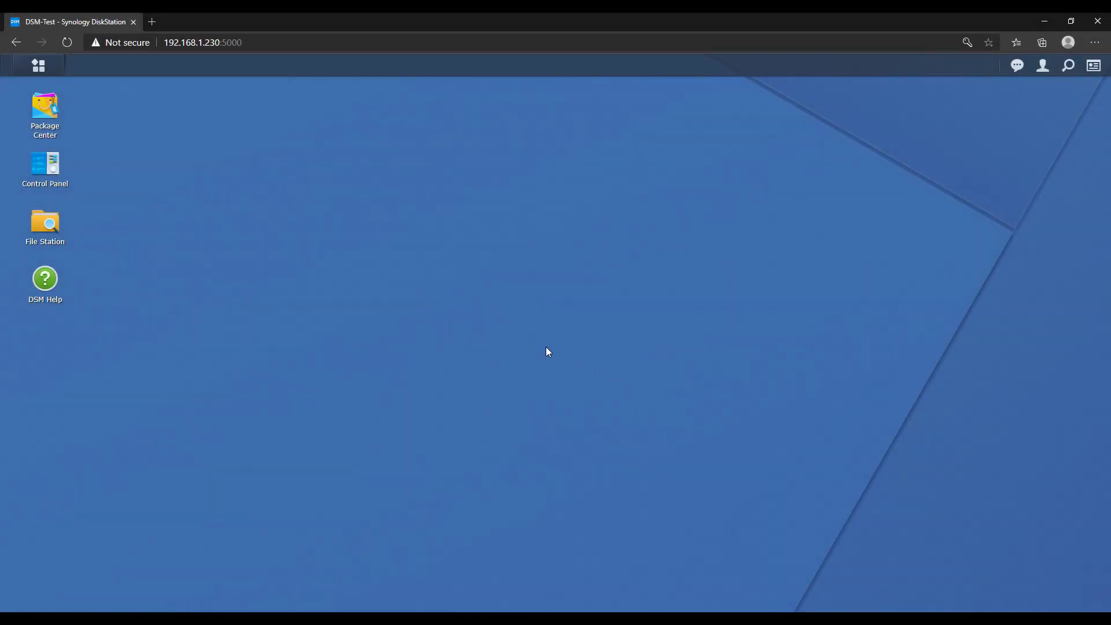
Search Package Center for 'synology drive' and start installing Synology Drive Server.
{"action": "left_click", "coordinate": [54, 114]}
{"action": "left_click", "coordinate": [365, 163]}
{"action": "type", "text": "syn"}
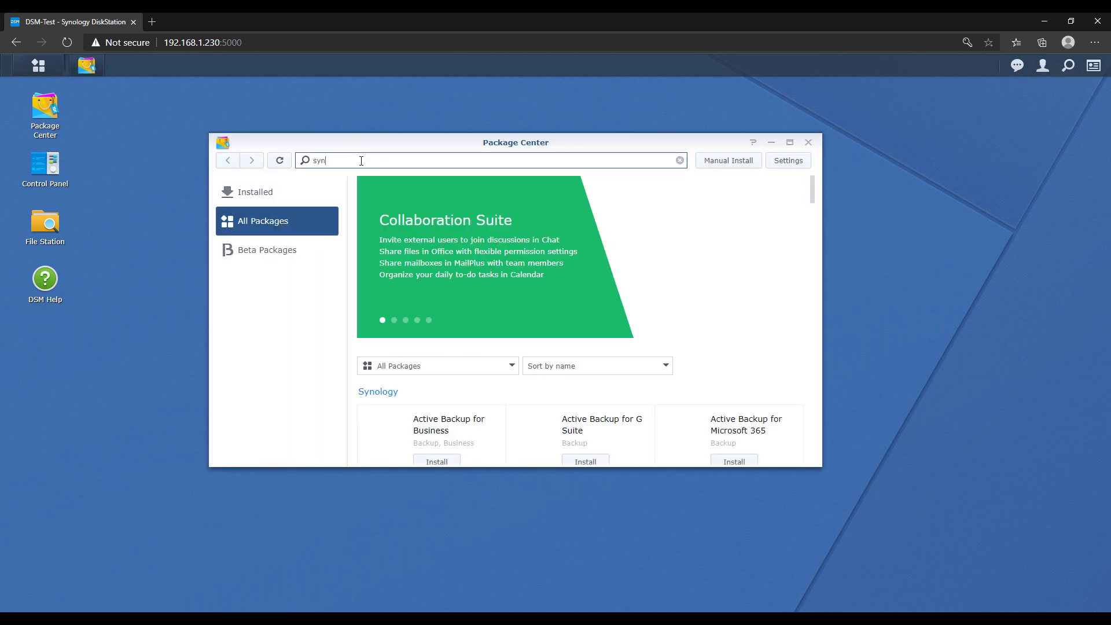
{"action": "type", "text": "ology drive"}
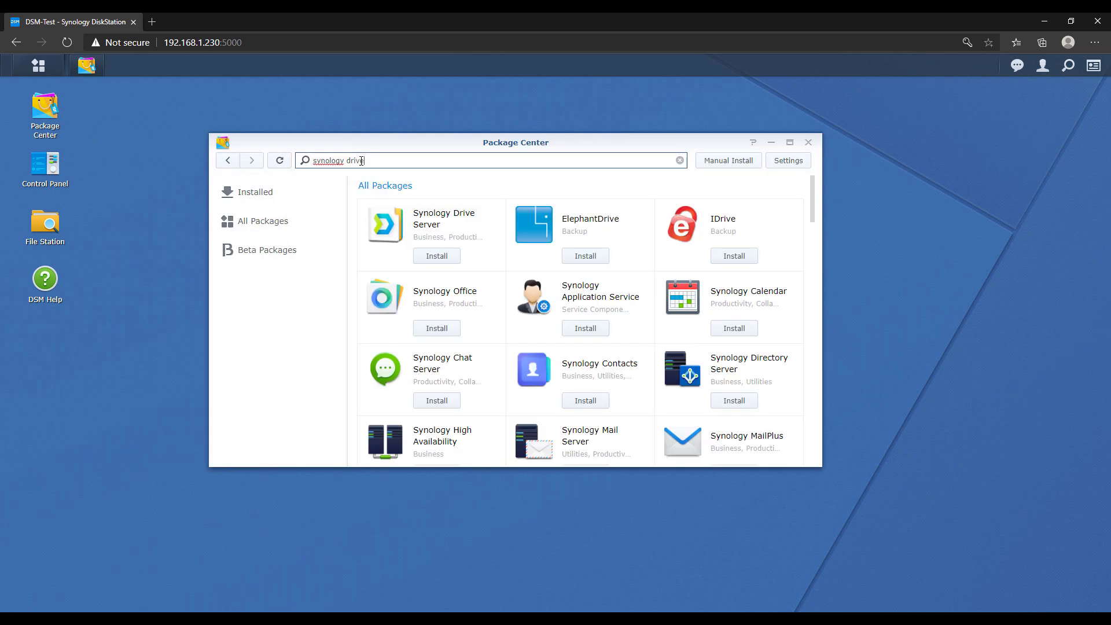
{"action": "left_click", "coordinate": [444, 255]}
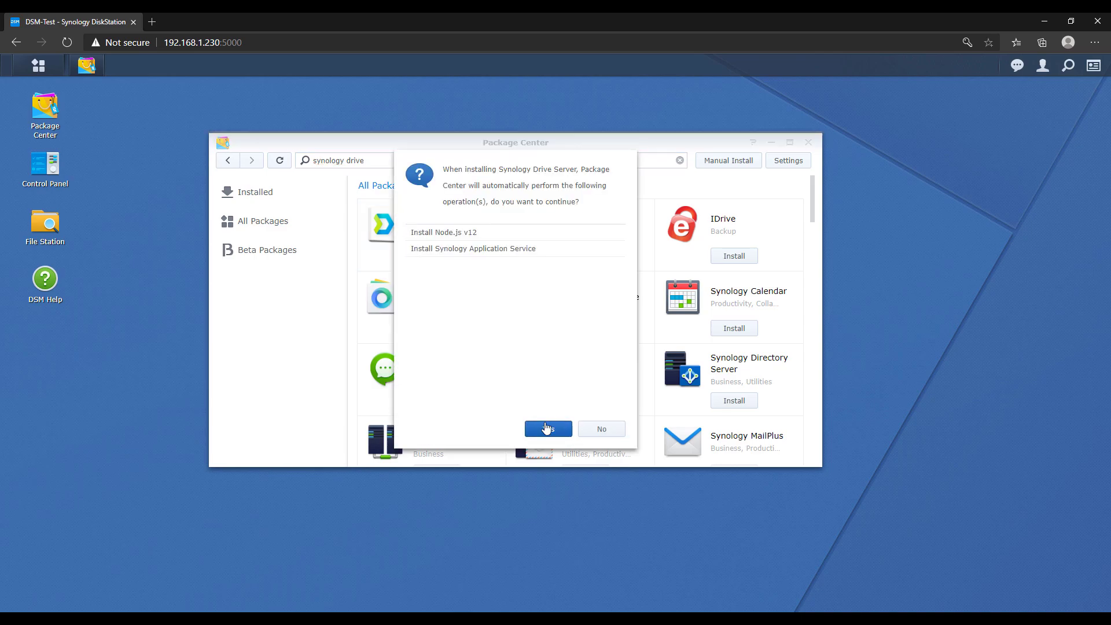
Accept the required extra packages, complete the install wizard, and reload the DSM page.
{"action": "left_click", "coordinate": [547, 429]}
{"action": "left_click", "coordinate": [620, 431]}
{"action": "left_click", "coordinate": [620, 432]}
{"action": "left_click", "coordinate": [620, 429]}
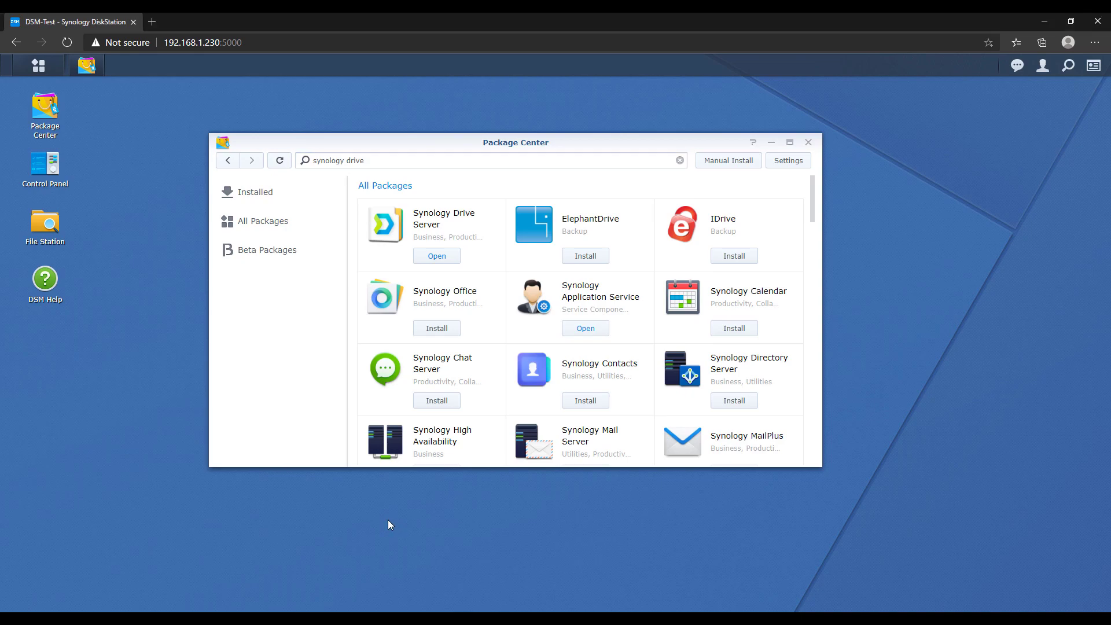
{"action": "left_click", "coordinate": [70, 46]}
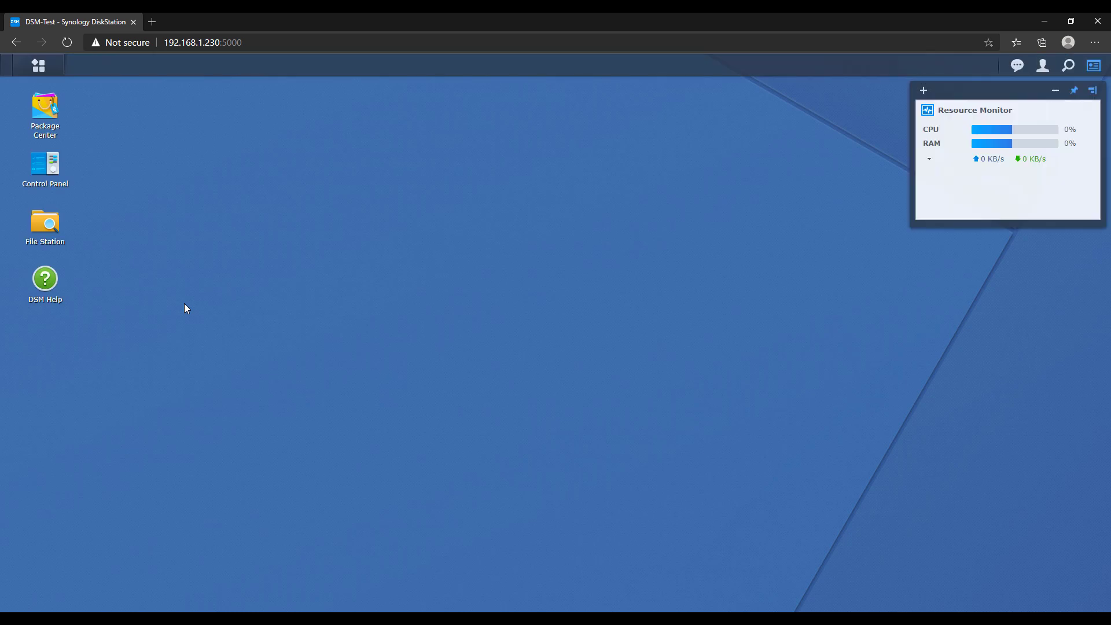
Launch Synology Drive Admin Console and select My Drive on the Team Folder page.
{"action": "left_click", "coordinate": [38, 65]}
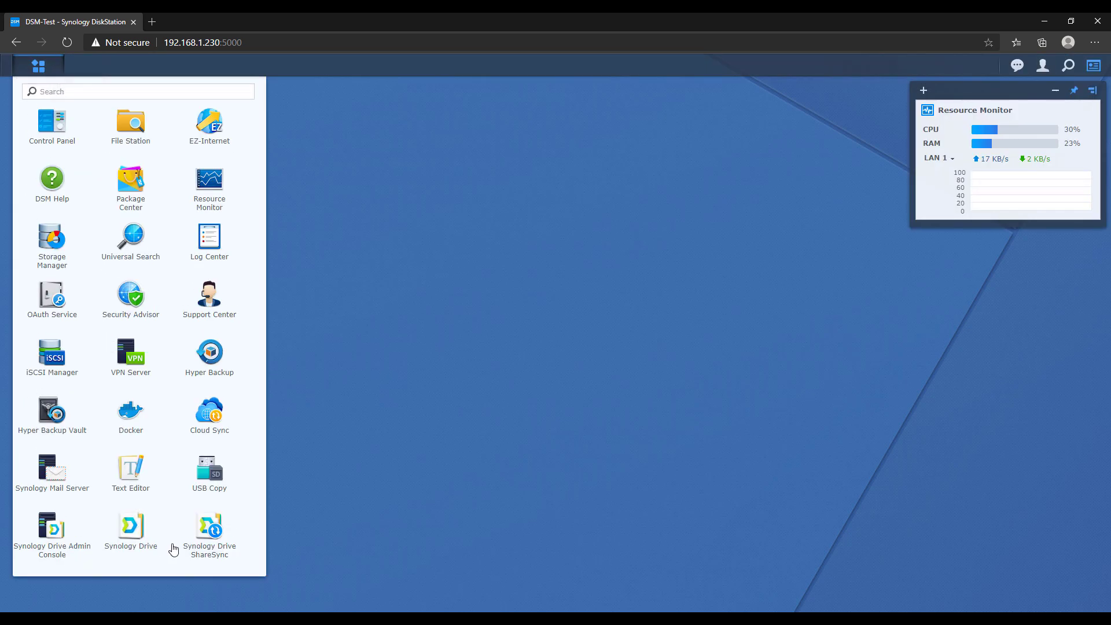
{"action": "left_click", "coordinate": [55, 527]}
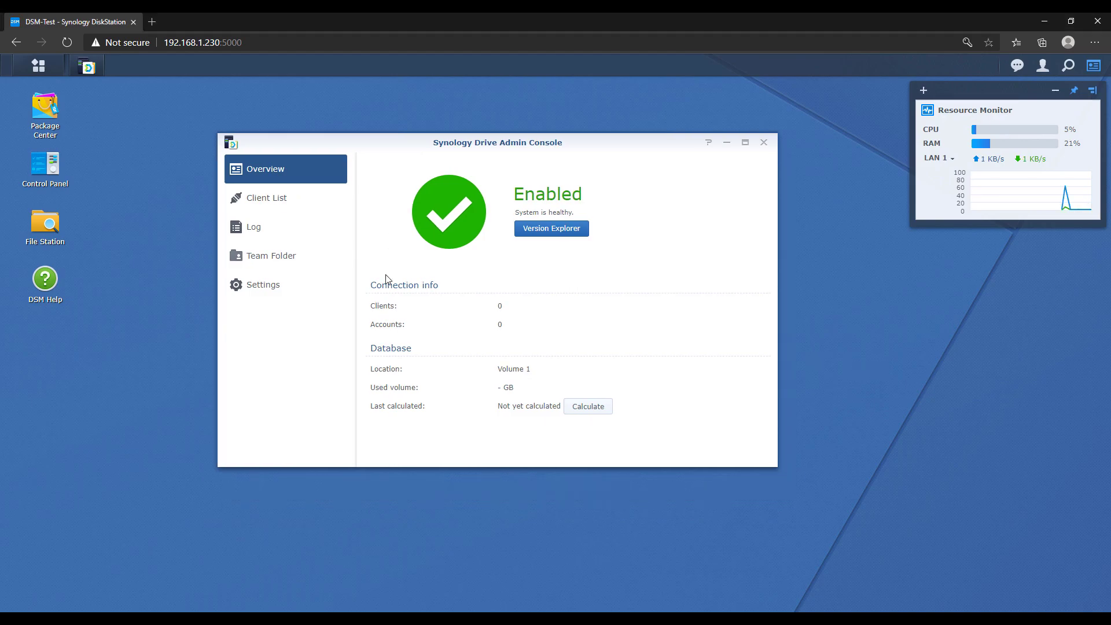
{"action": "left_click", "coordinate": [290, 263]}
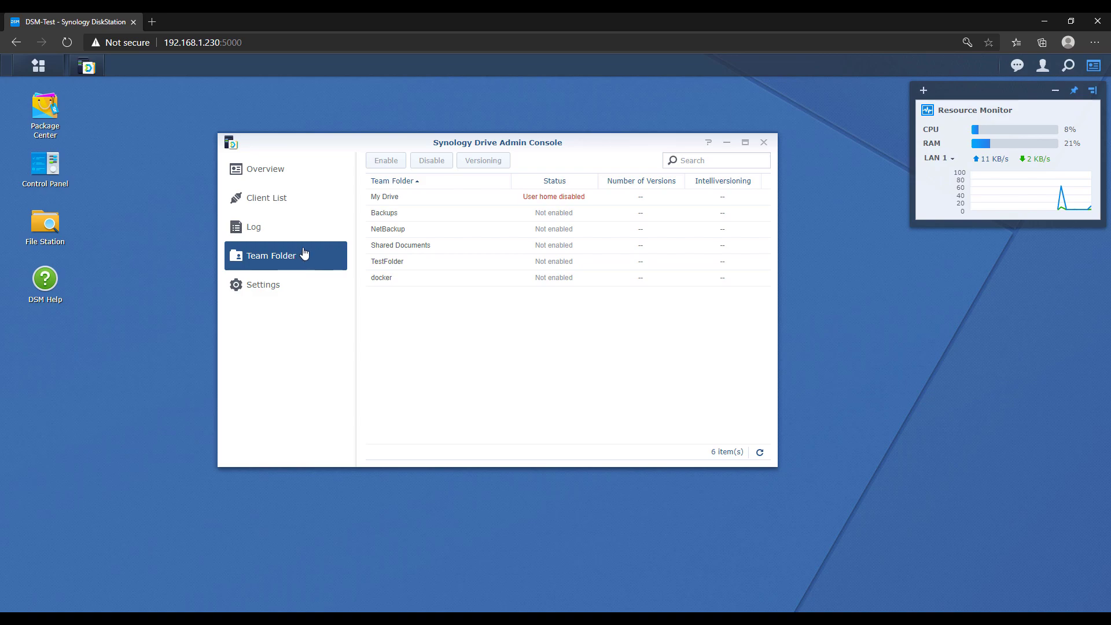
{"action": "left_click", "coordinate": [398, 198]}
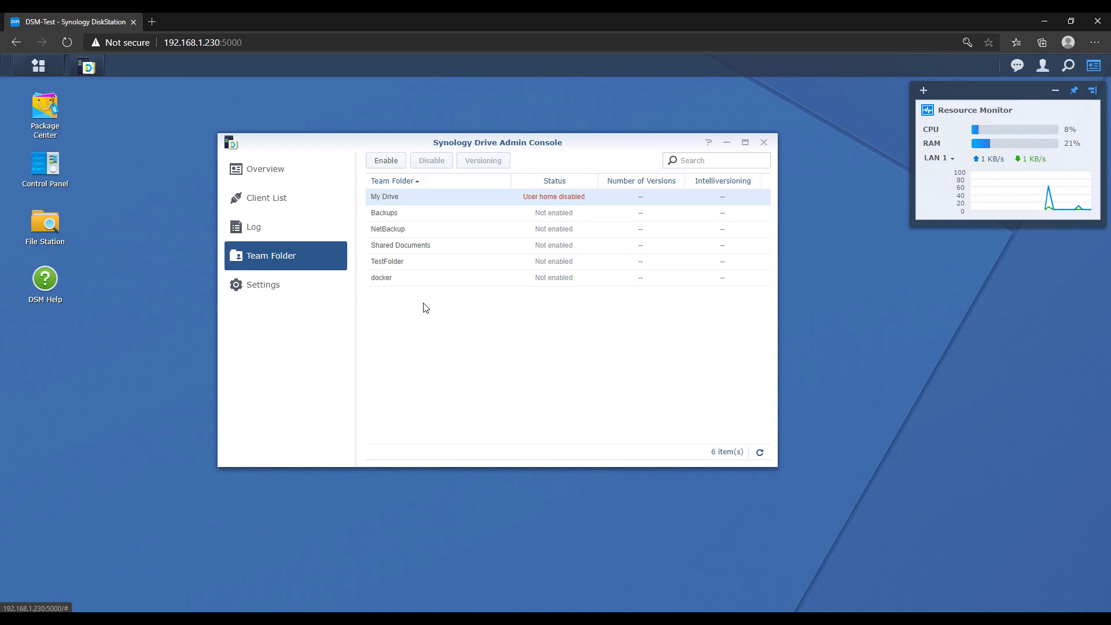
Enable the user home service and its Recycle Bin in Control Panel > User > Advanced, and apply.
{"action": "left_click", "coordinate": [385, 163]}
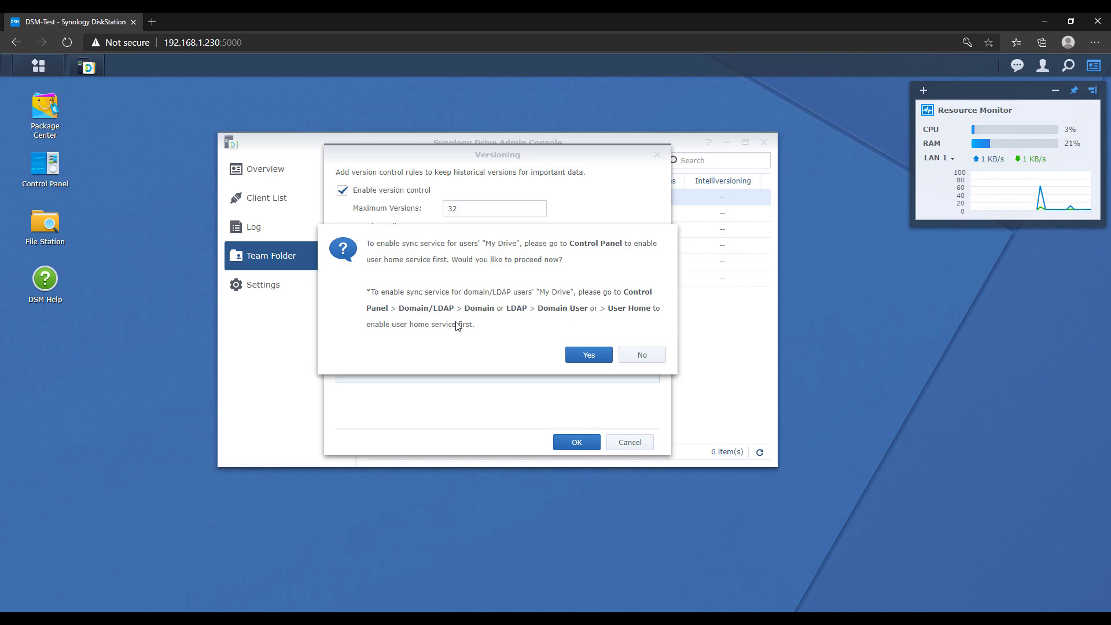
{"action": "left_click", "coordinate": [586, 357]}
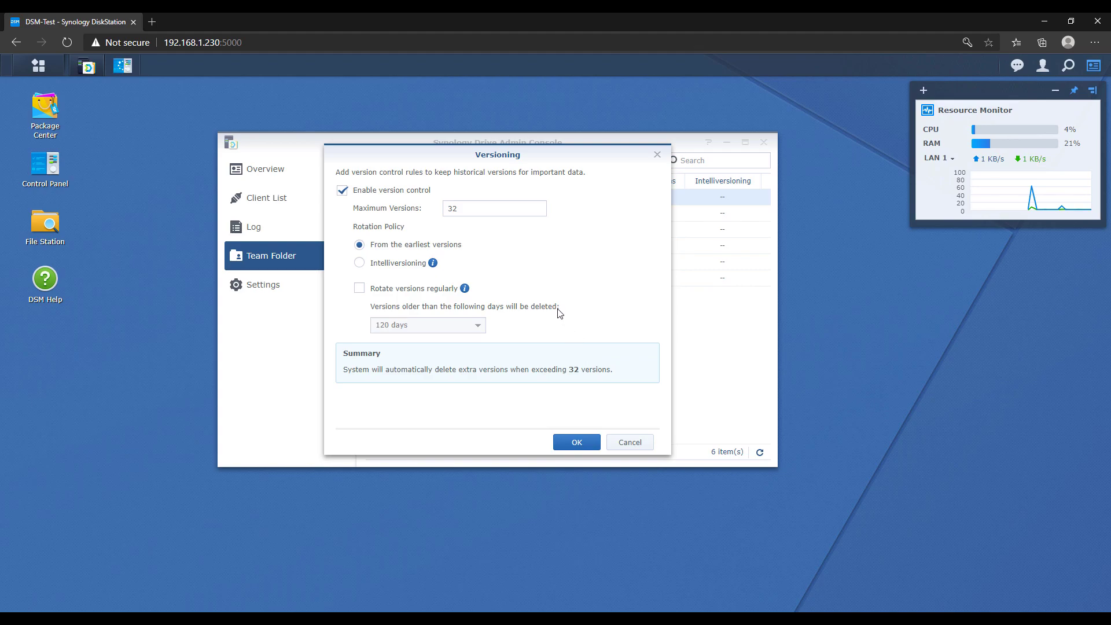
{"action": "scroll", "coordinate": [560, 316], "scroll_direction": "down", "scroll_amount": 5}
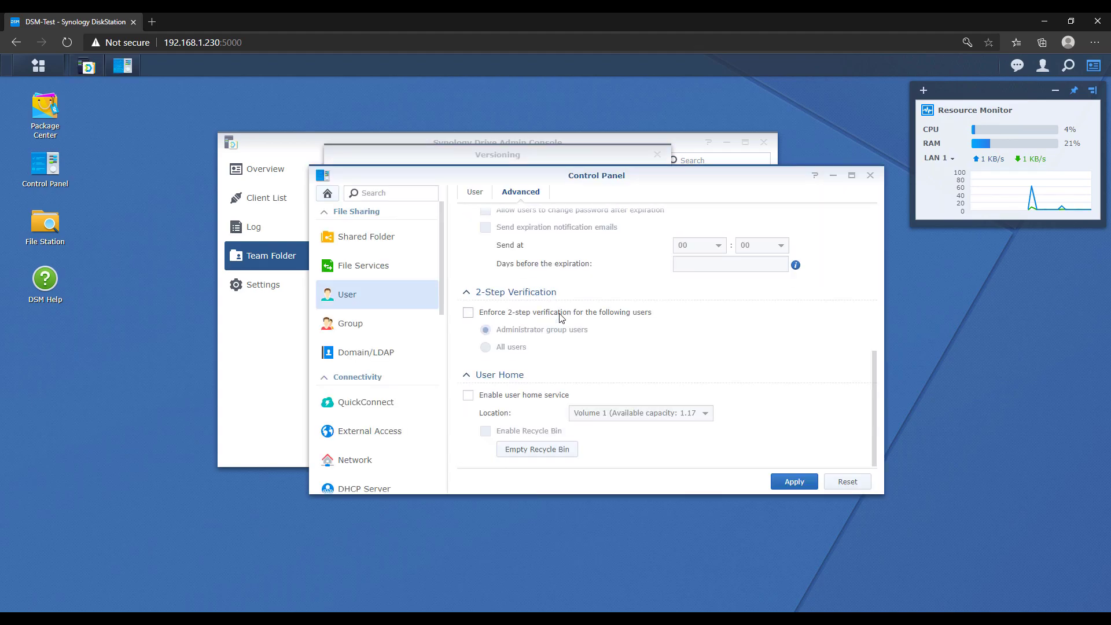
{"action": "left_click", "coordinate": [533, 397]}
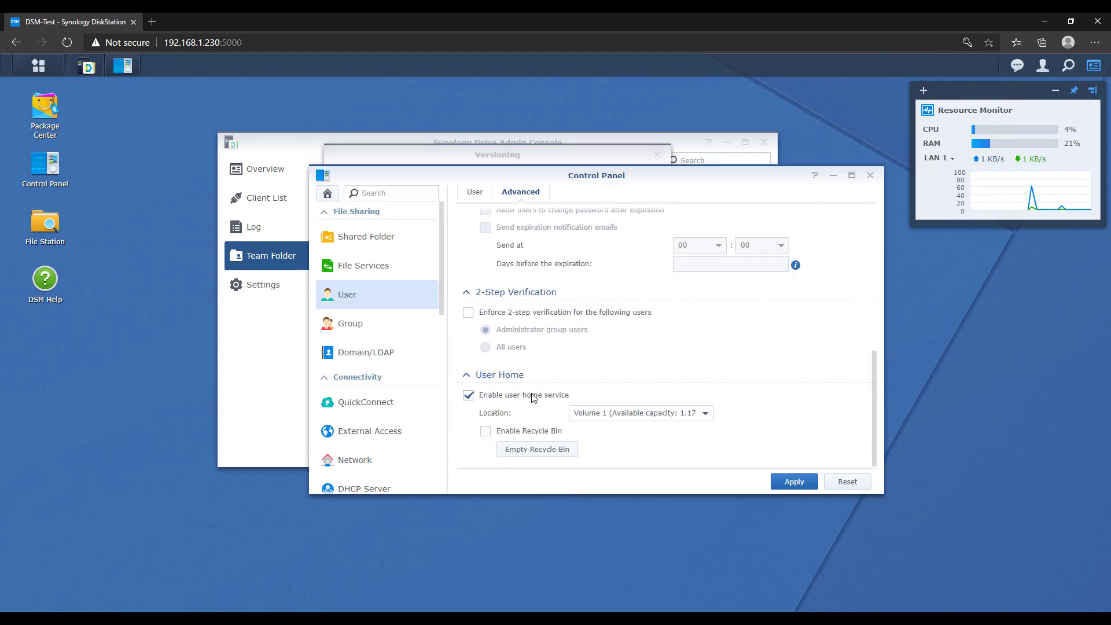
{"action": "left_click", "coordinate": [552, 433]}
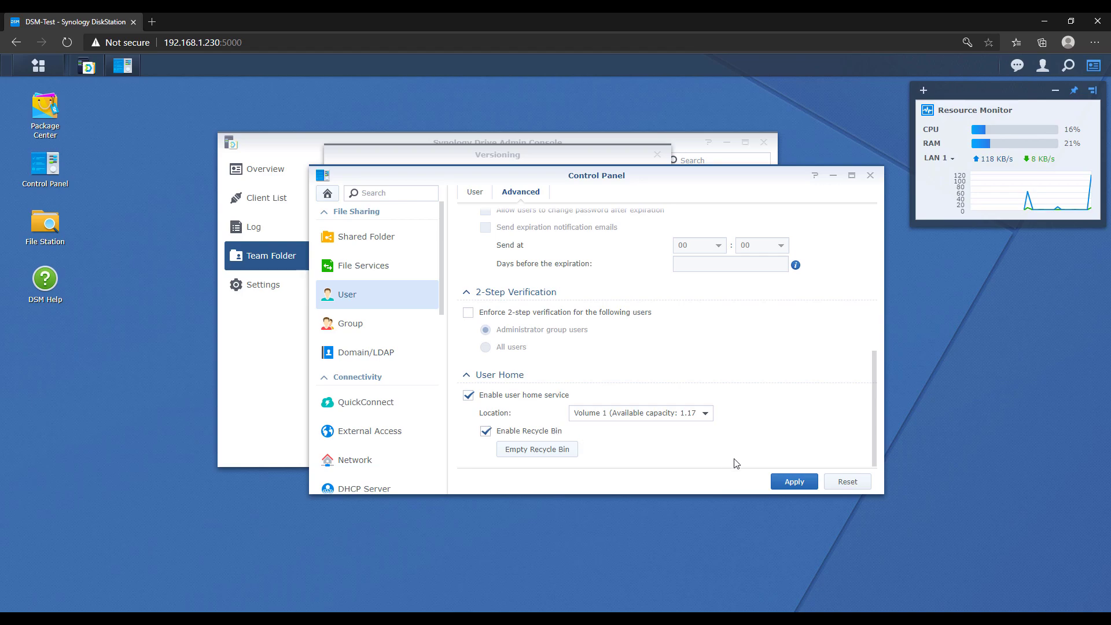
{"action": "left_click", "coordinate": [797, 484]}
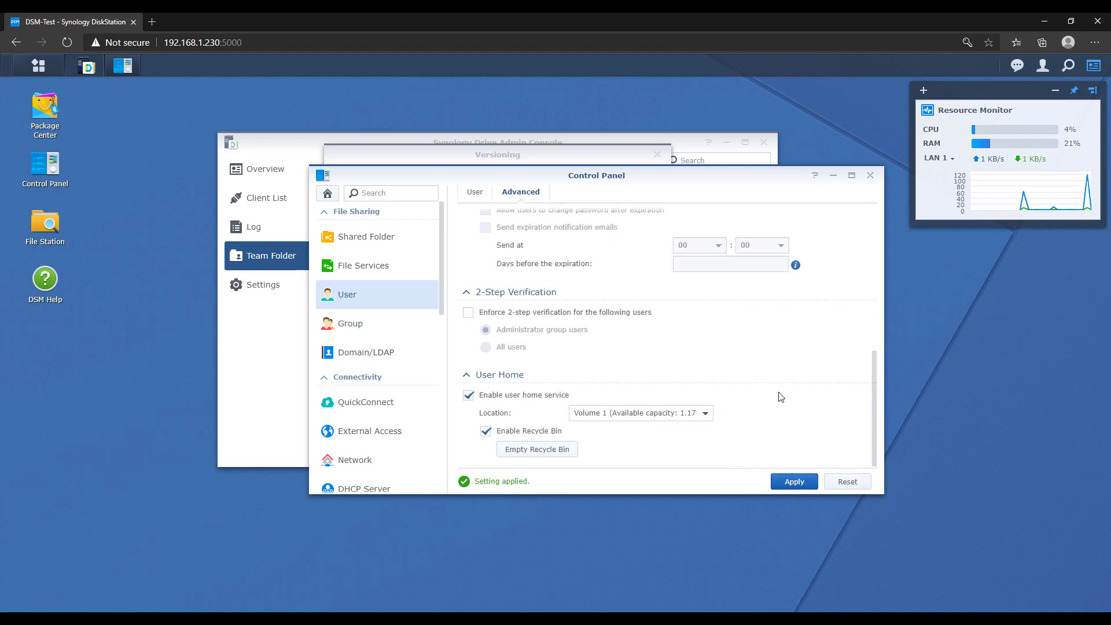
{"action": "left_click", "coordinate": [871, 176]}
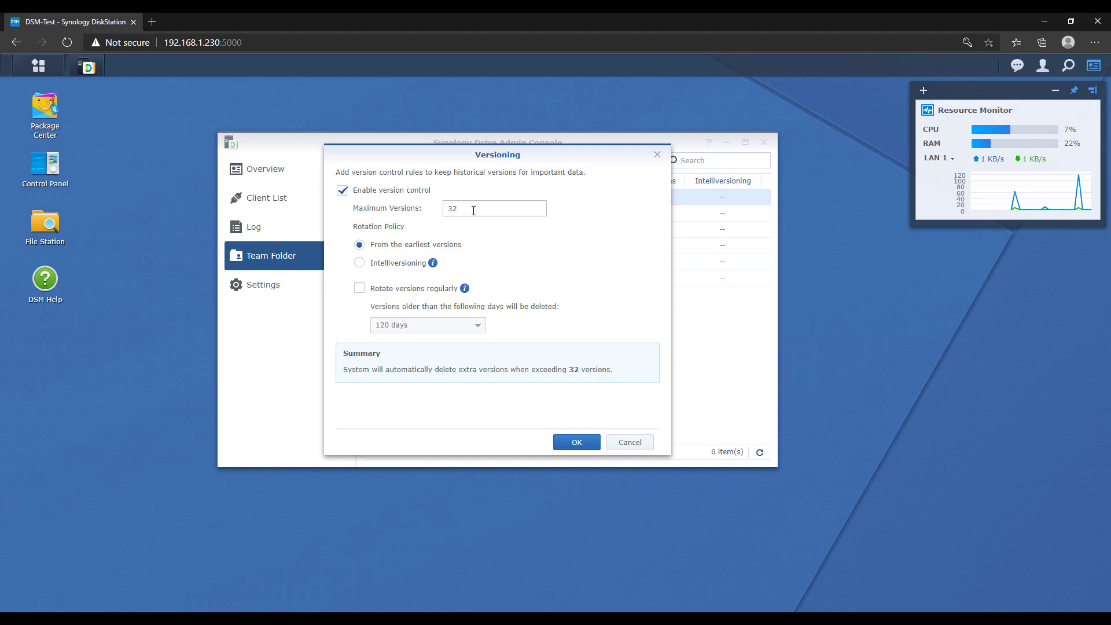
Set My Drive's maximum versions to 30 and confirm enabling it as a team folder.
{"action": "left_click", "coordinate": [473, 209]}
{"action": "type", "text": "0"}
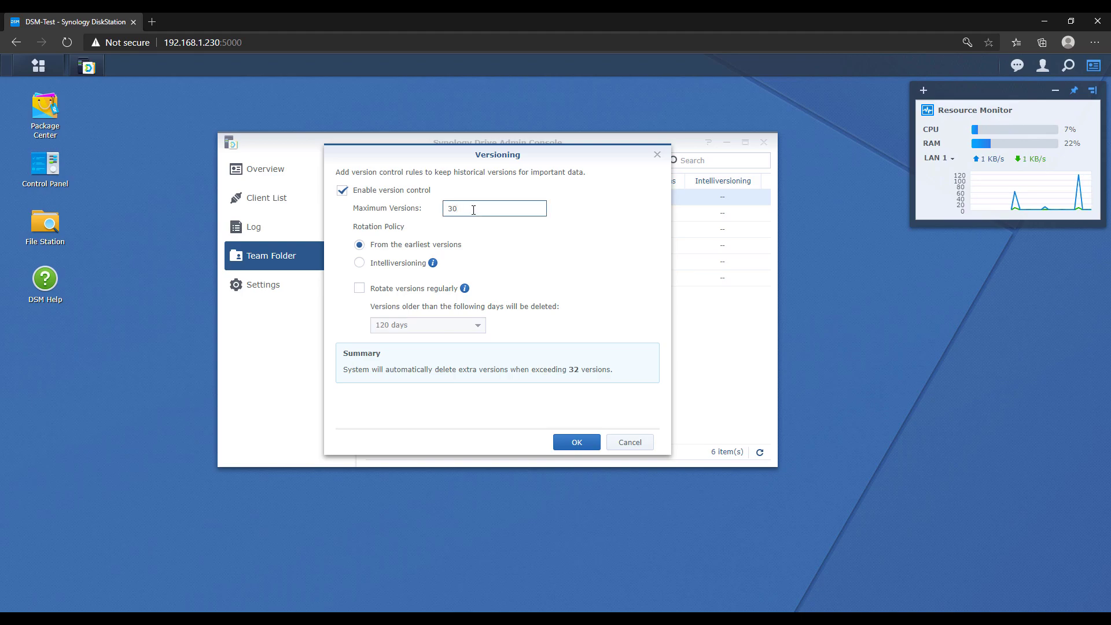
{"action": "left_click", "coordinate": [597, 253]}
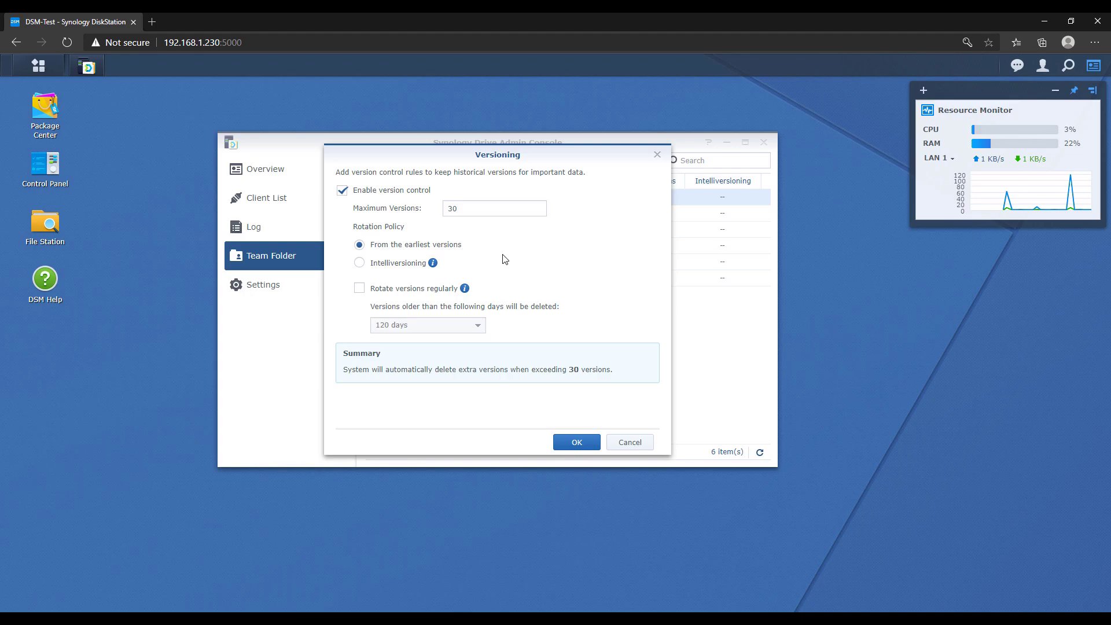
{"action": "mouse_move", "coordinate": [434, 264]}
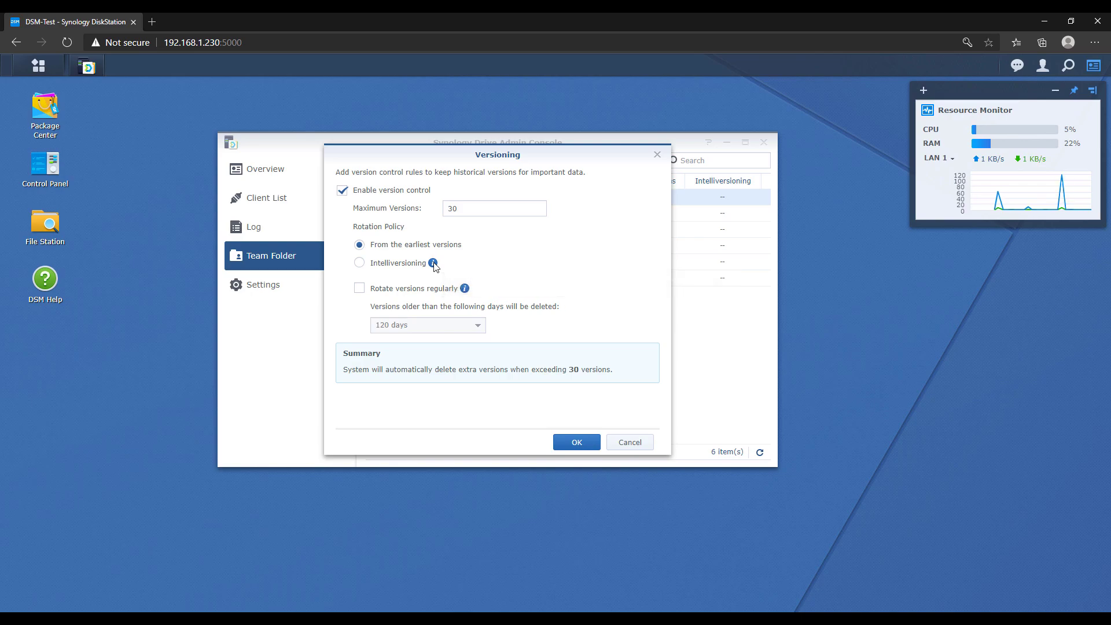
{"action": "left_click", "coordinate": [573, 437]}
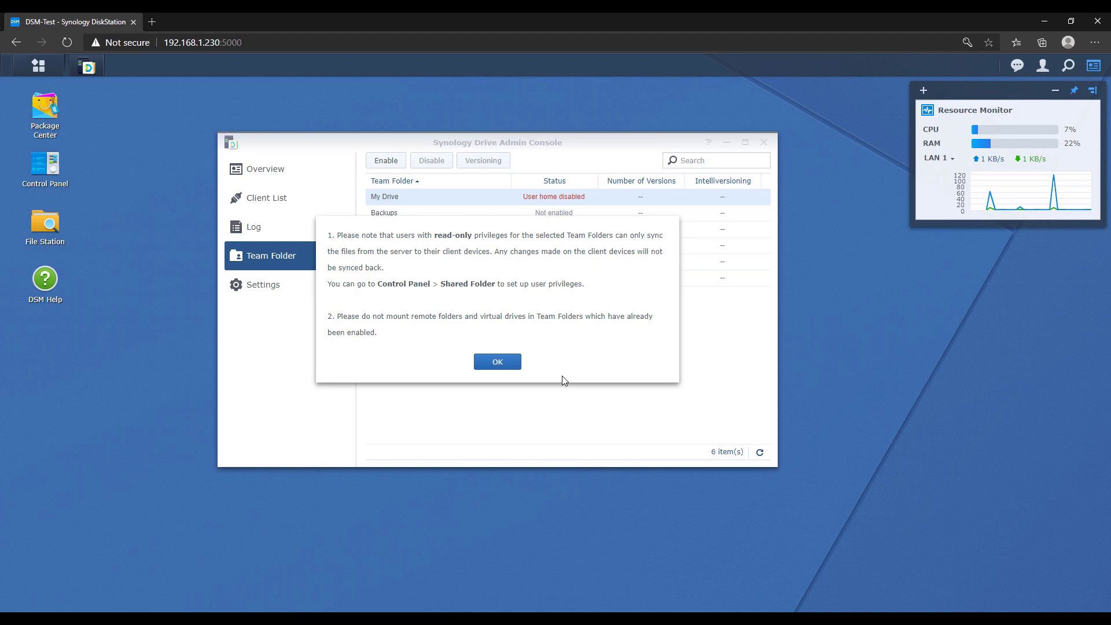
{"action": "left_click", "coordinate": [500, 366]}
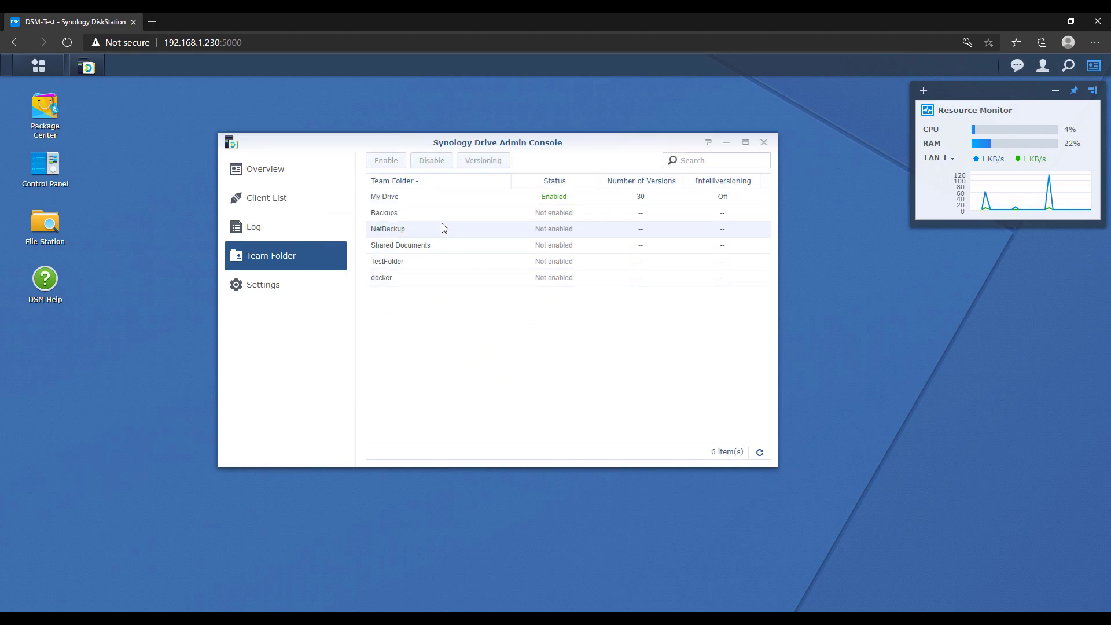
{"action": "left_click", "coordinate": [443, 245]}
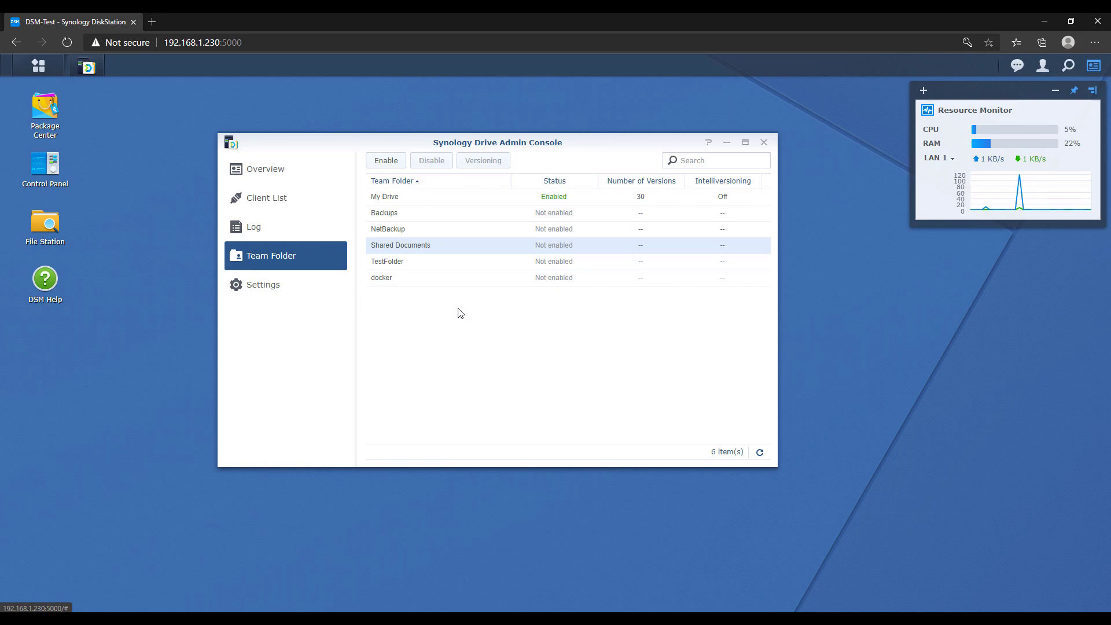
Enable Shared Documents as a team folder, changing maximum versions from 32 to 30.
{"action": "left_click", "coordinate": [389, 165]}
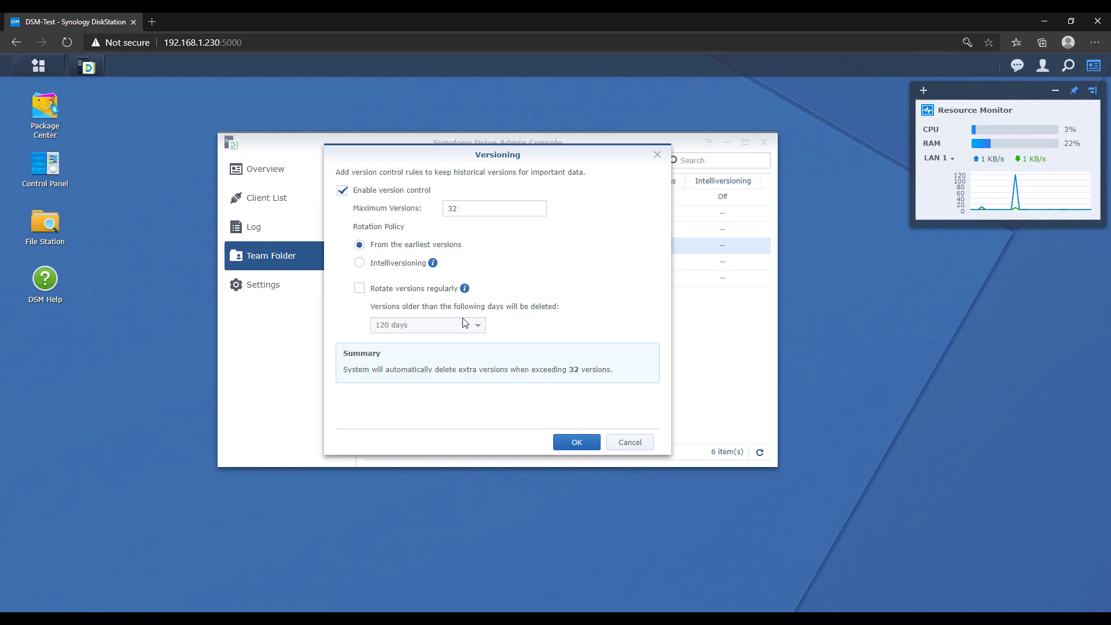
{"action": "left_click", "coordinate": [476, 212]}
{"action": "key", "text": "BackSpace"}
{"action": "type", "text": "0"}
{"action": "left_click", "coordinate": [577, 443]}
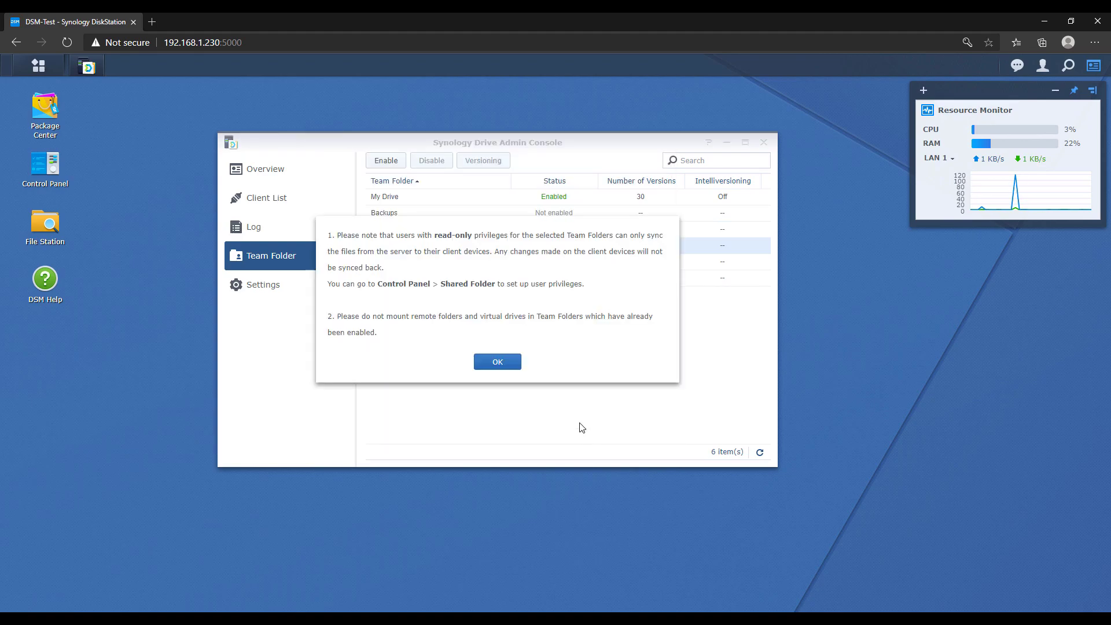
{"action": "left_click", "coordinate": [499, 363]}
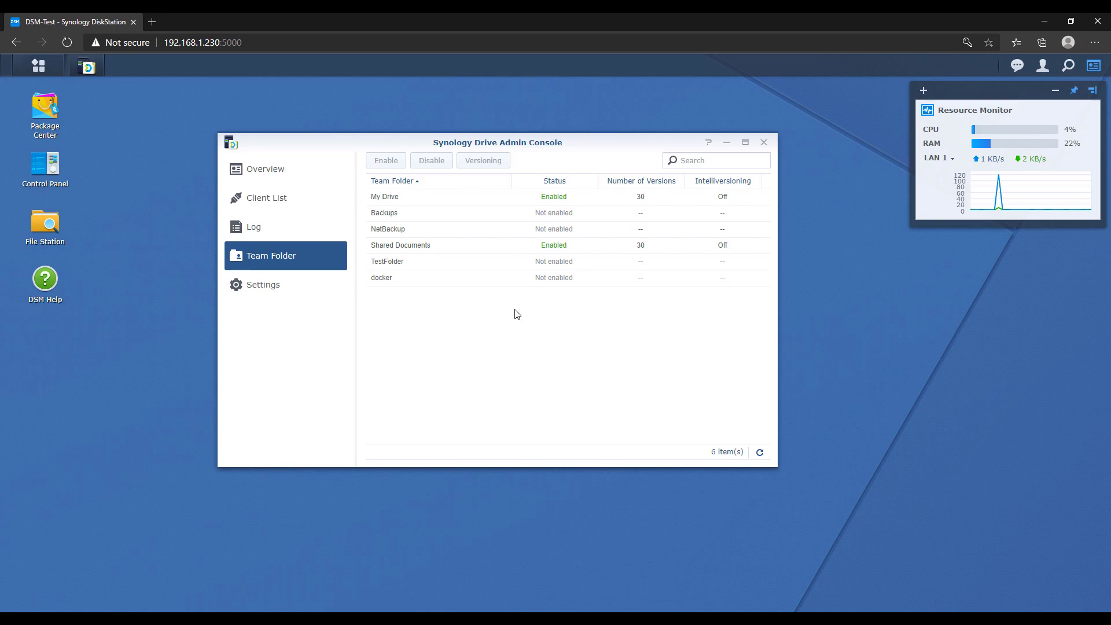
{"action": "left_click", "coordinate": [39, 68]}
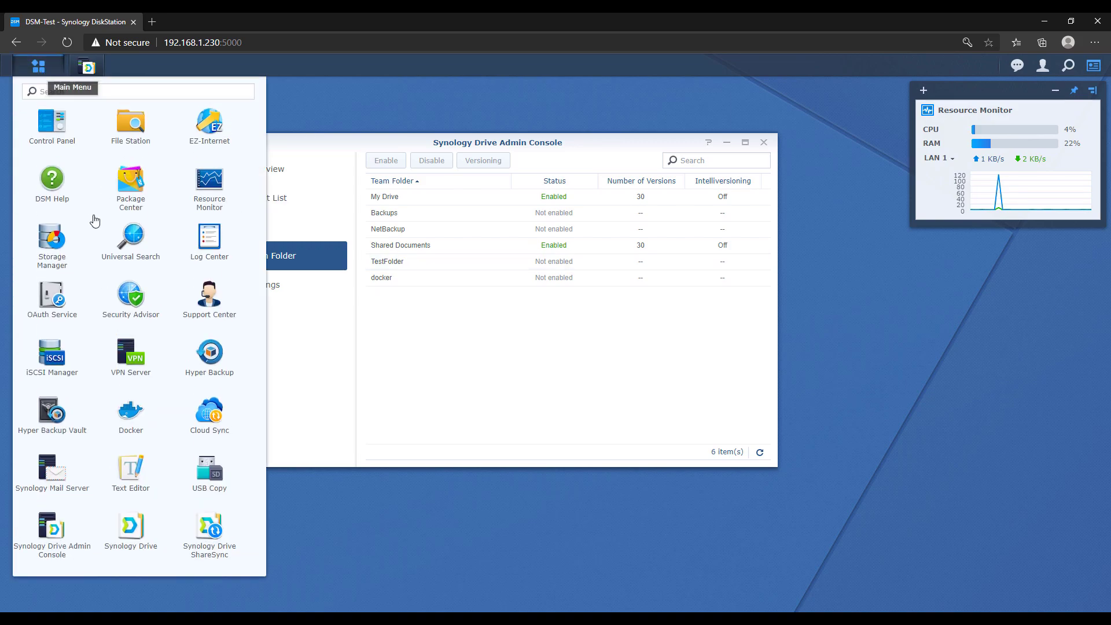
Open Synology Drive in a new tab and download the Drive Client installer for PC.
{"action": "left_click", "coordinate": [130, 524]}
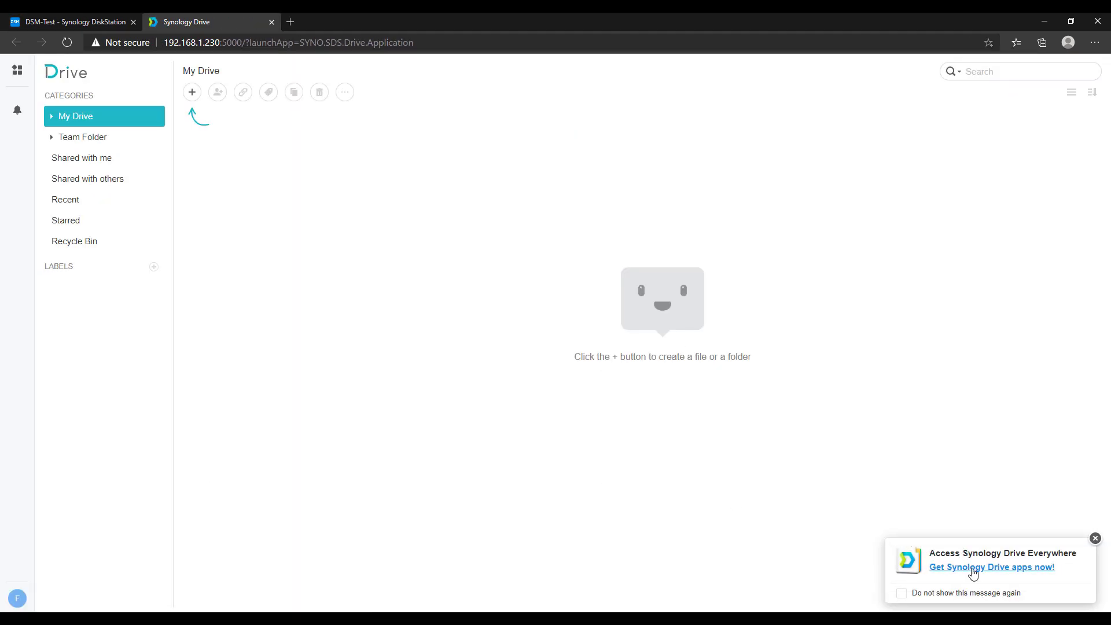
{"action": "left_click", "coordinate": [974, 568]}
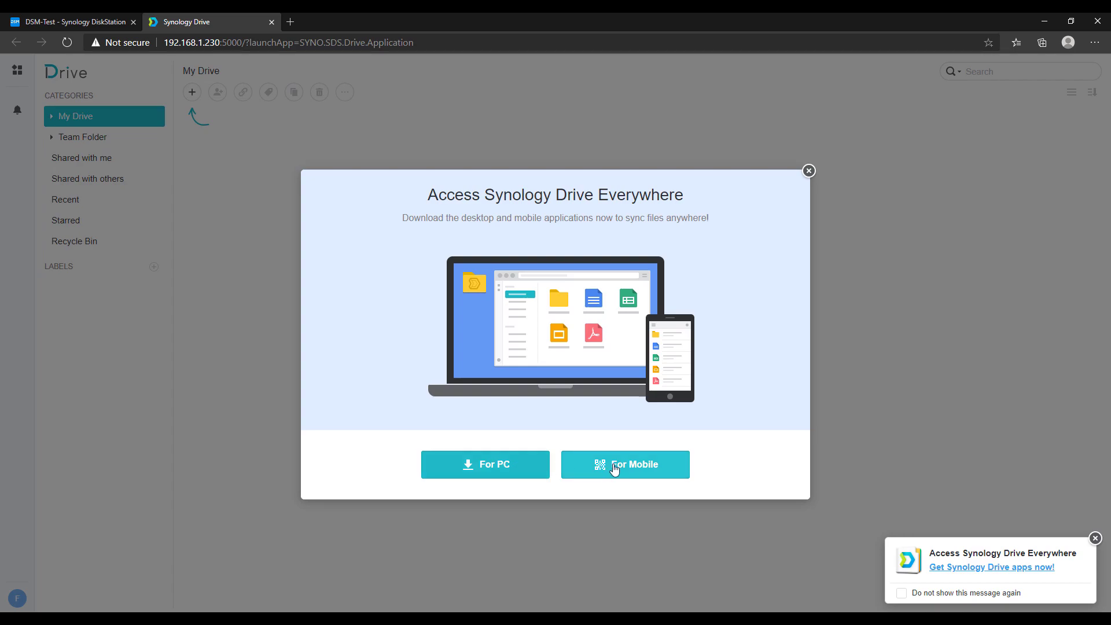
{"action": "left_click", "coordinate": [526, 470]}
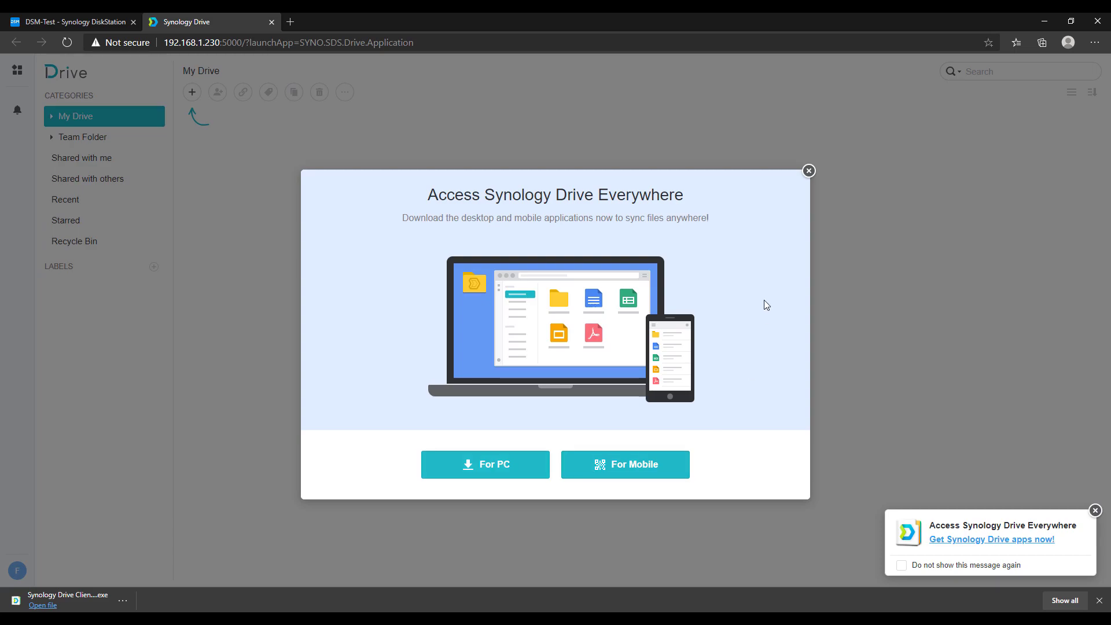
{"action": "left_click", "coordinate": [809, 171]}
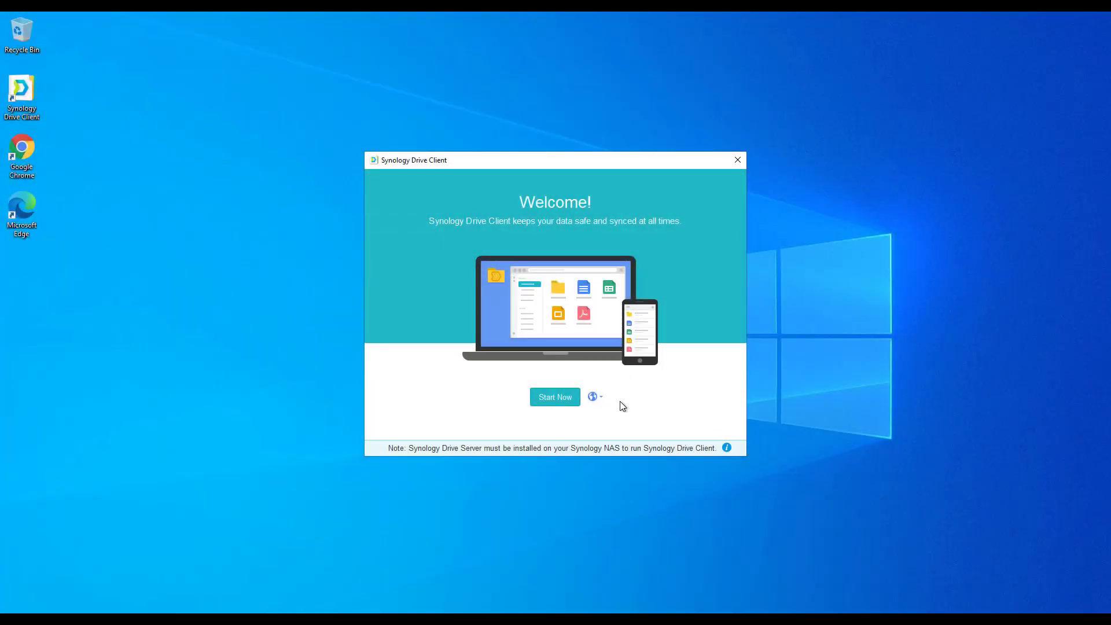
Create a new sync task connecting to 192.168.1.230 with the account's username and password.
{"action": "left_click", "coordinate": [570, 398]}
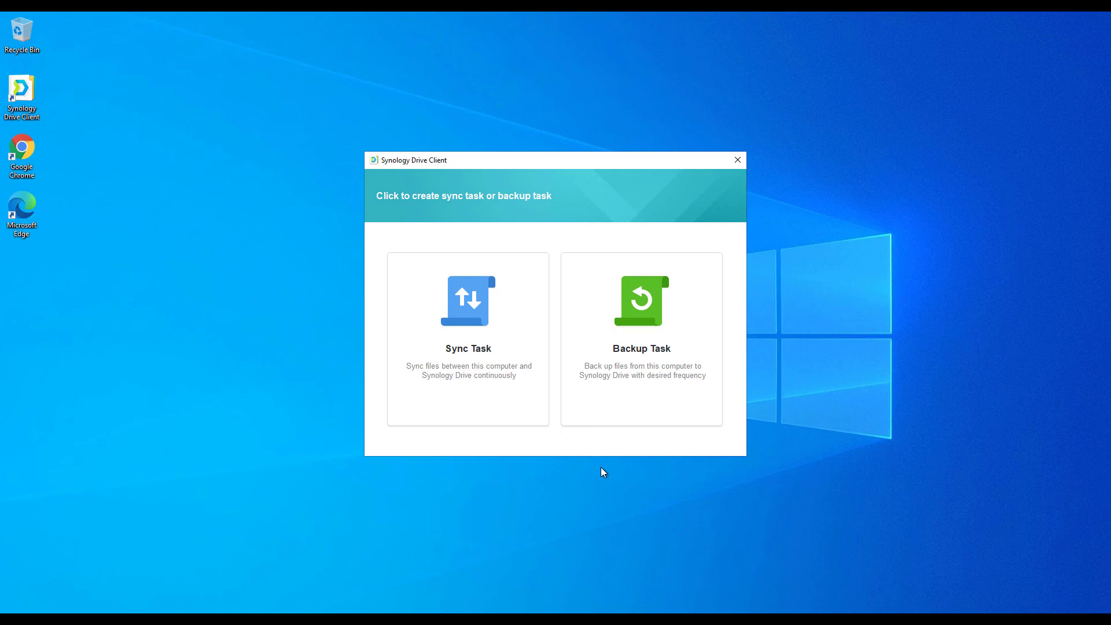
{"action": "left_click", "coordinate": [511, 402]}
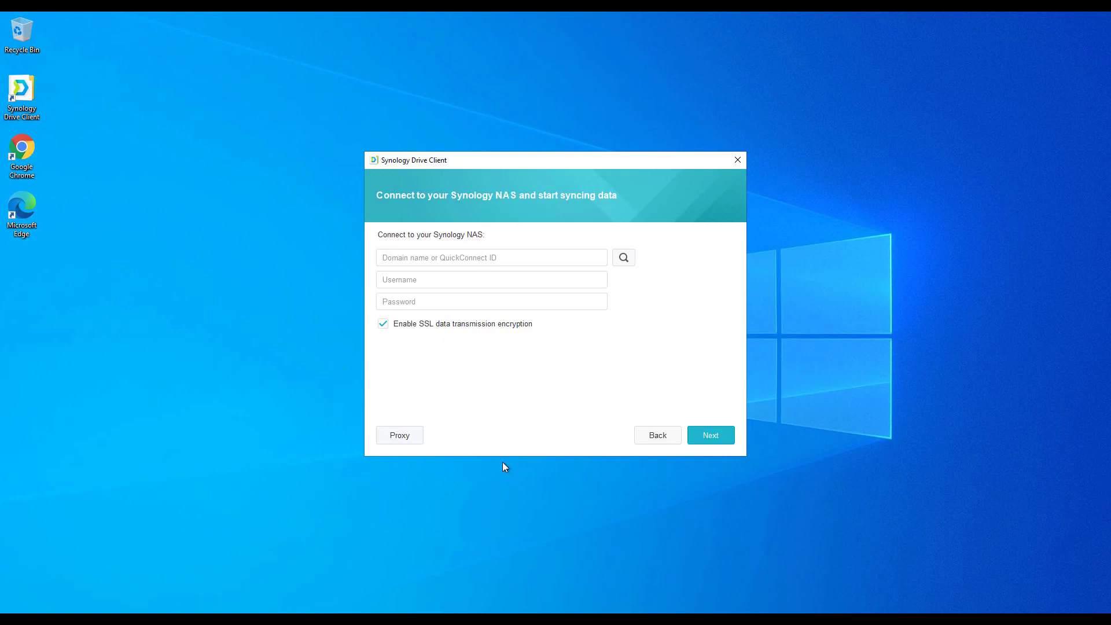
{"action": "type", "text": "192.168.1.230"}
{"action": "key", "text": "Tab"}
{"action": "type", "text": "Frank"}
{"action": "key", "text": "Tab"}
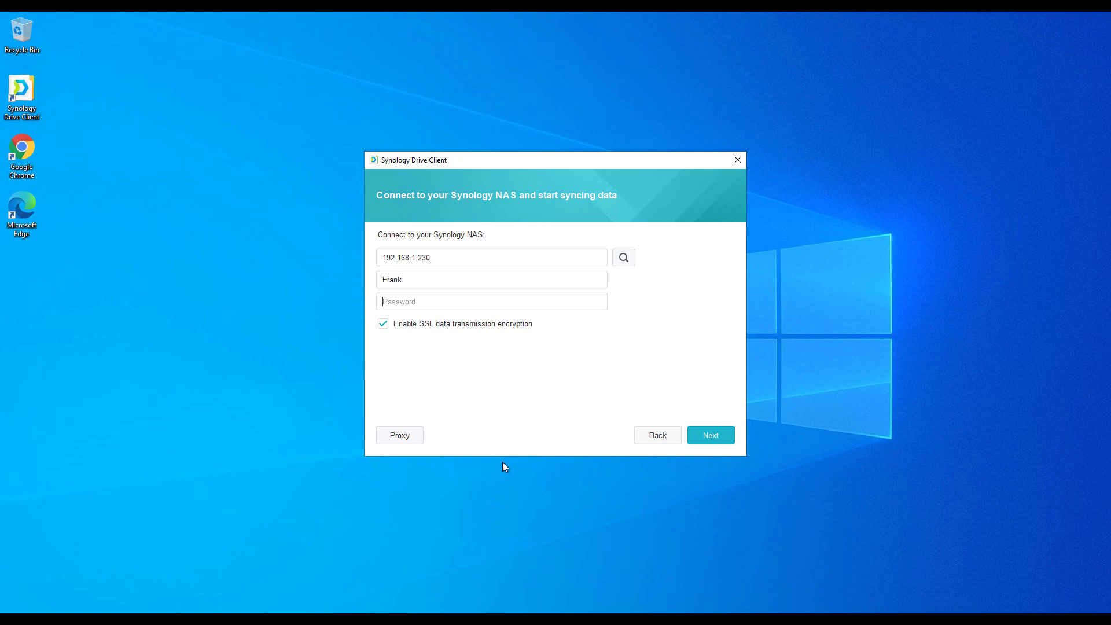
{"action": "type", "text": "**********"}
{"action": "left_click", "coordinate": [711, 436]}
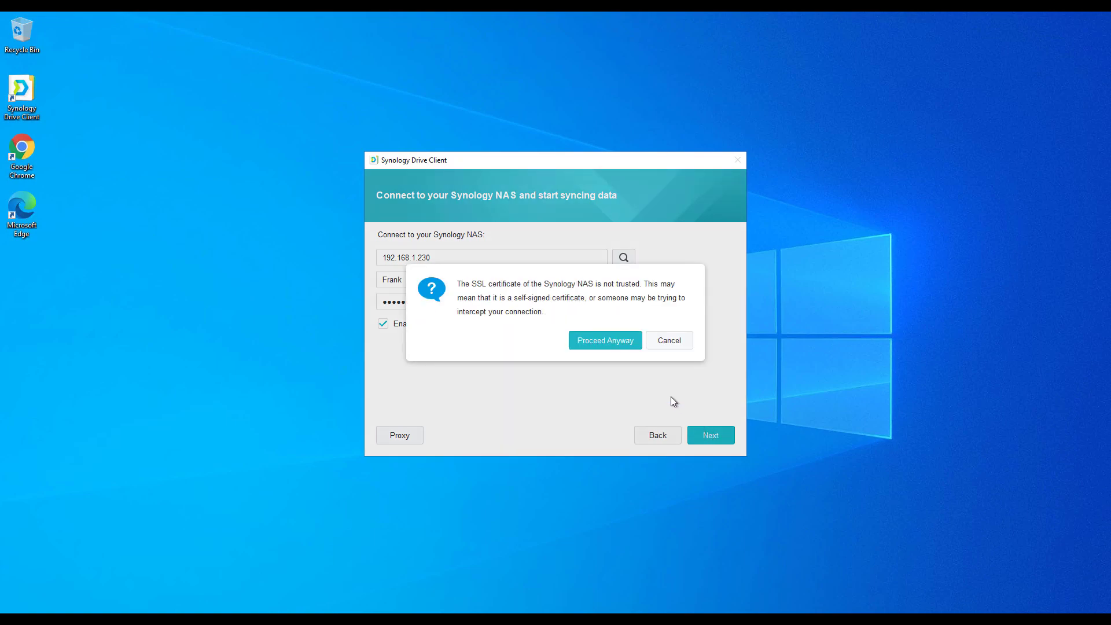
Accept the untrusted certificate, briefly pick Shared Documents, then settle on My Drive as server folder.
{"action": "left_click", "coordinate": [609, 342]}
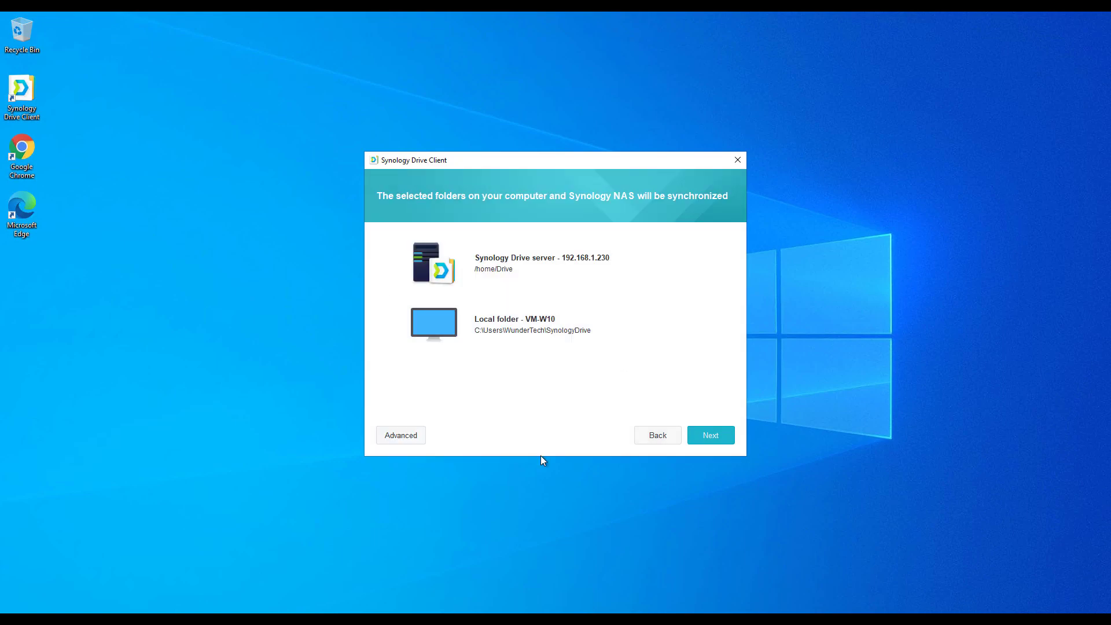
{"action": "left_click", "coordinate": [697, 264]}
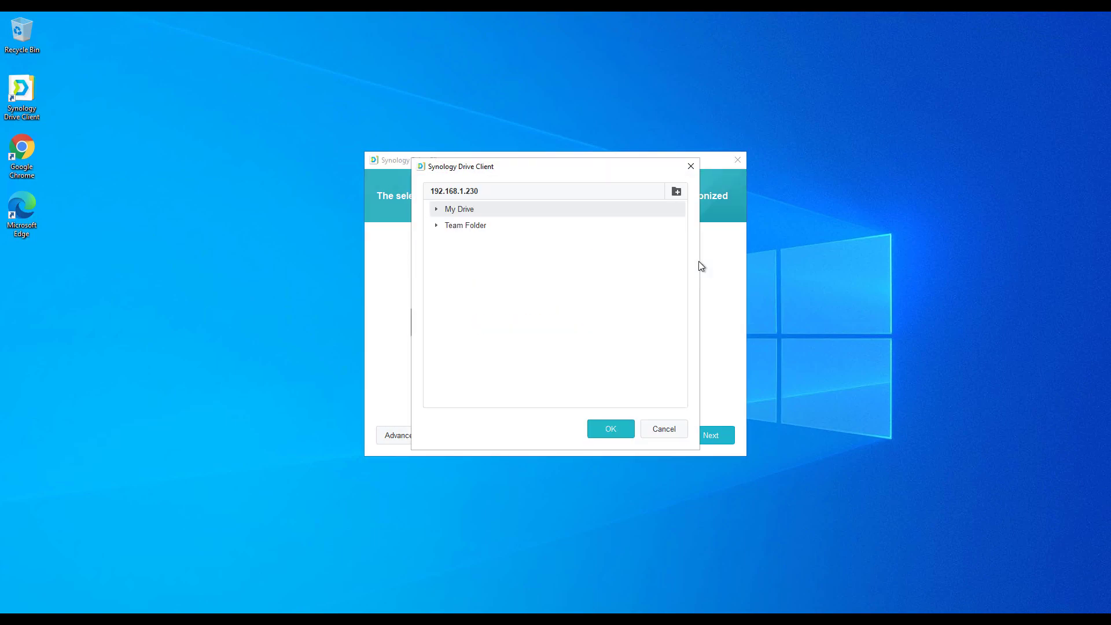
{"action": "left_click", "coordinate": [436, 226]}
{"action": "left_click", "coordinate": [473, 246]}
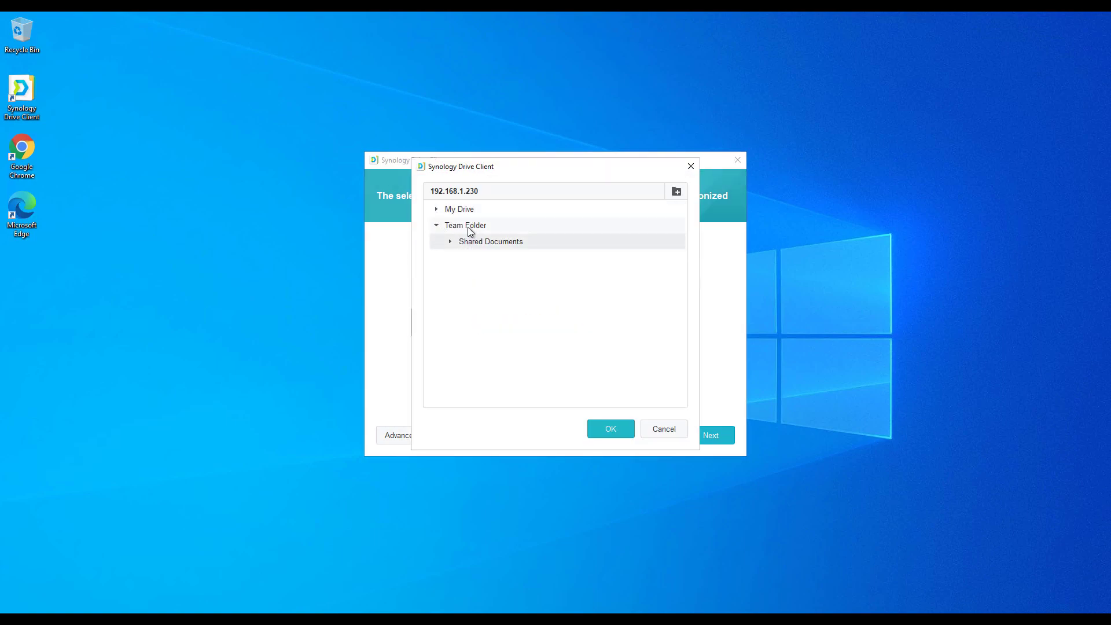
{"action": "left_click", "coordinate": [610, 428]}
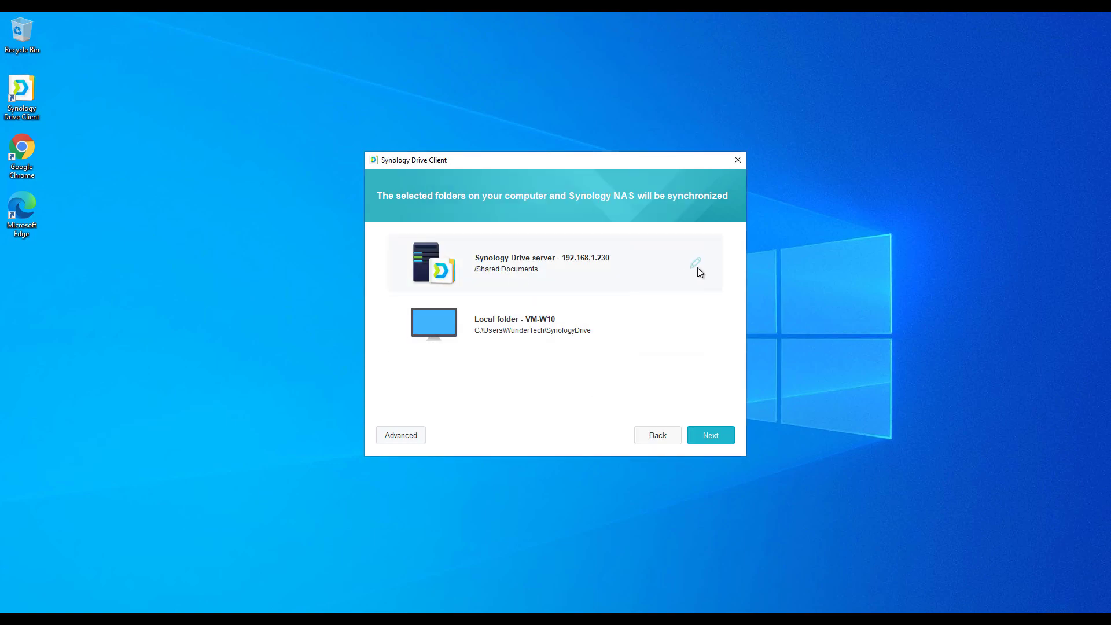
{"action": "left_click", "coordinate": [698, 267]}
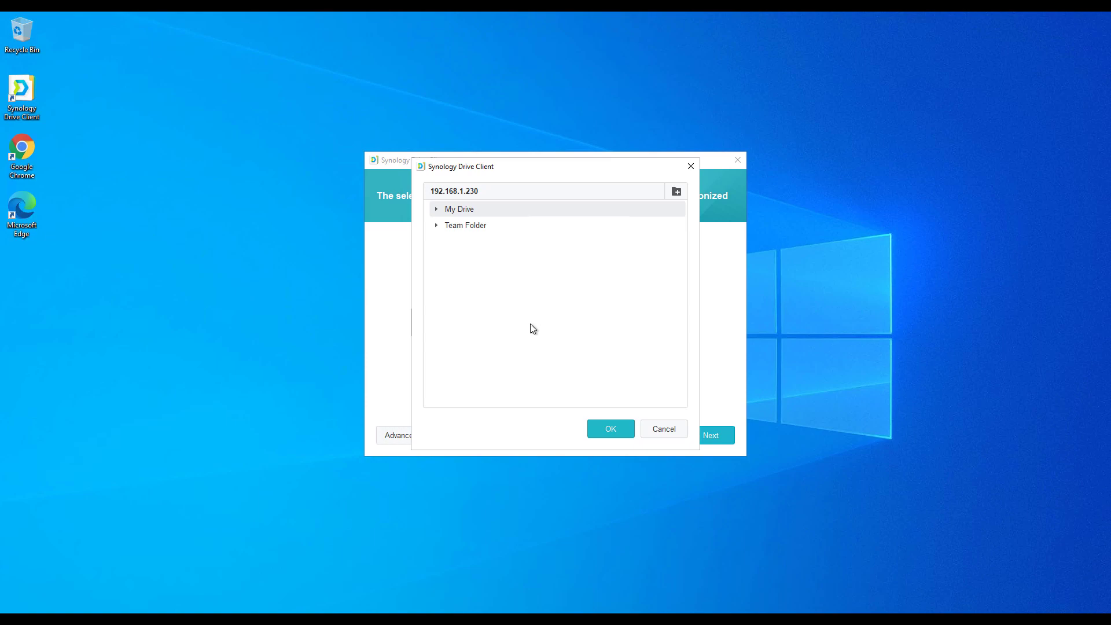
{"action": "left_click", "coordinate": [604, 429]}
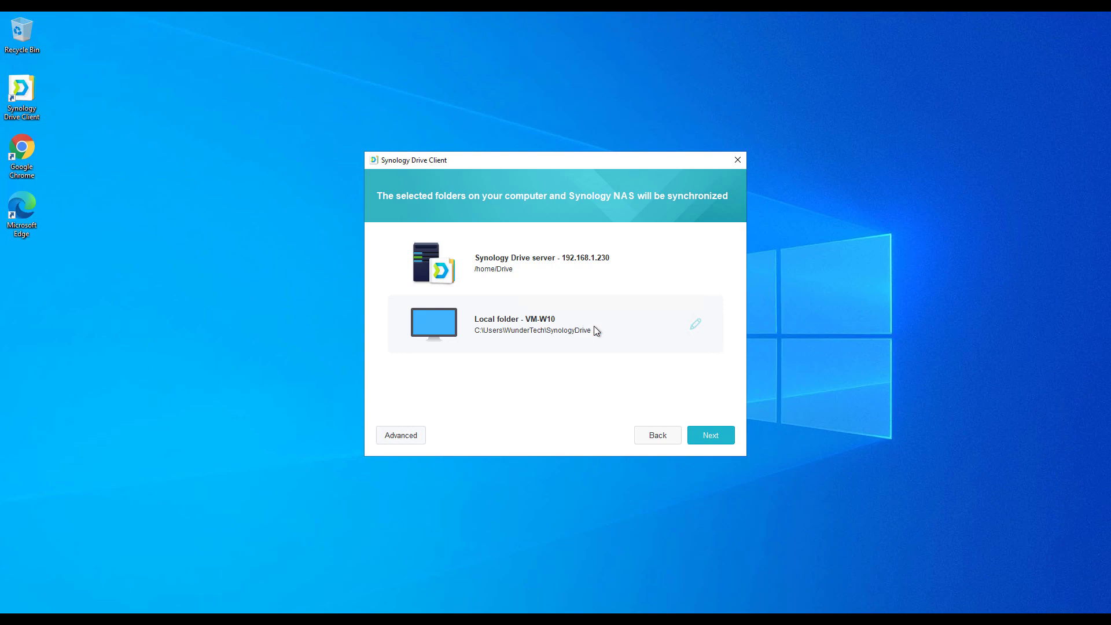
Choose Documents as the local sync folder without creating an empty SynologyDrive subfolder.
{"action": "left_click", "coordinate": [695, 326]}
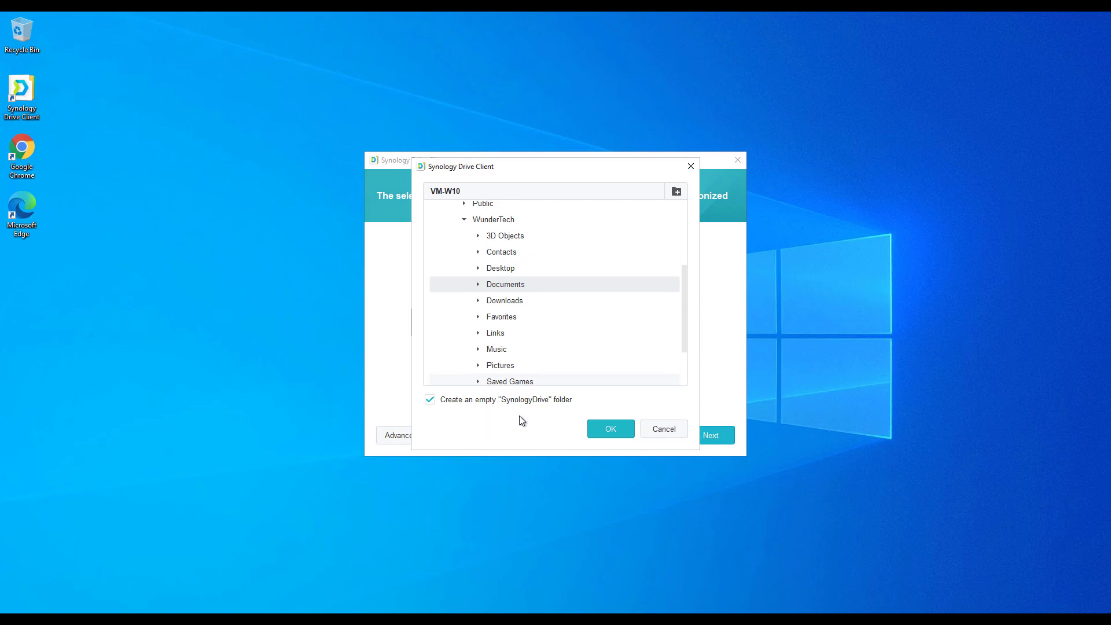
{"action": "left_click", "coordinate": [481, 401]}
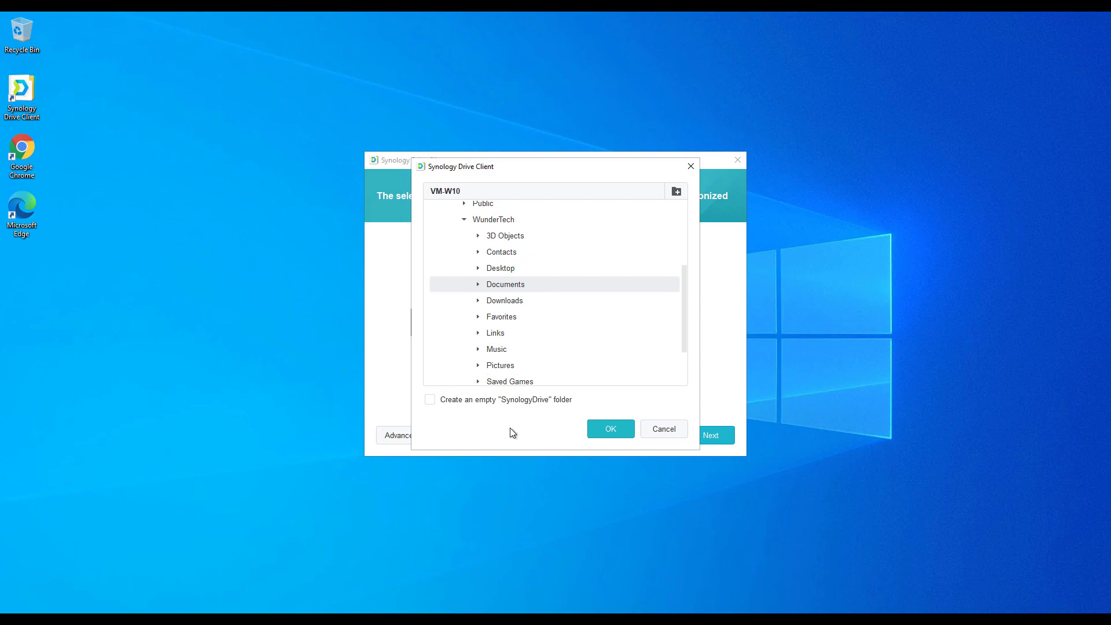
{"action": "left_click", "coordinate": [596, 429]}
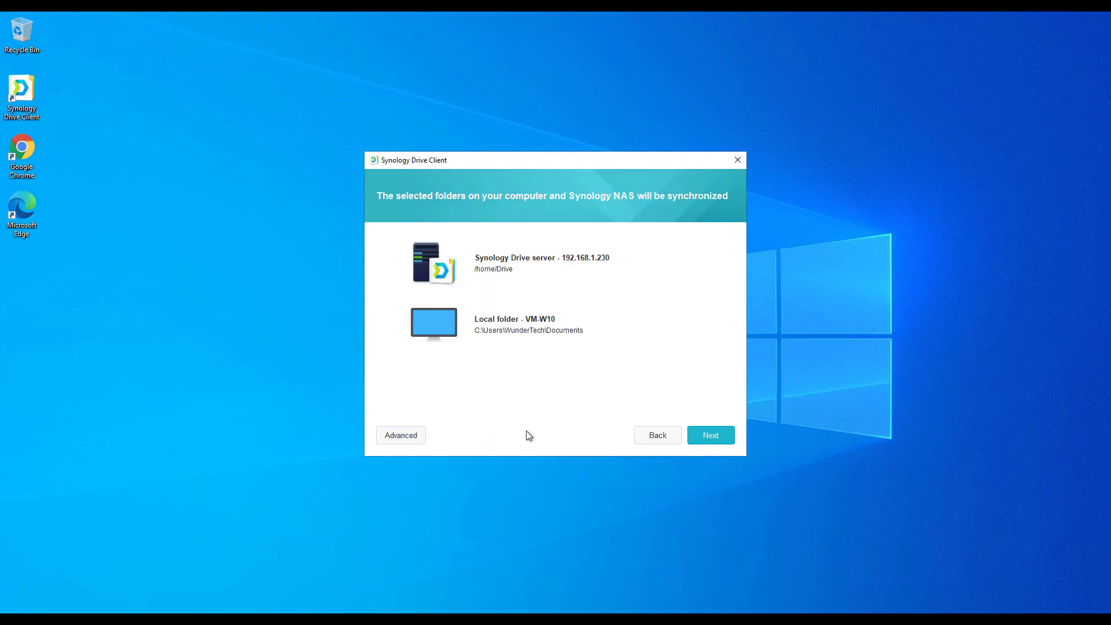
{"action": "left_click", "coordinate": [417, 435]}
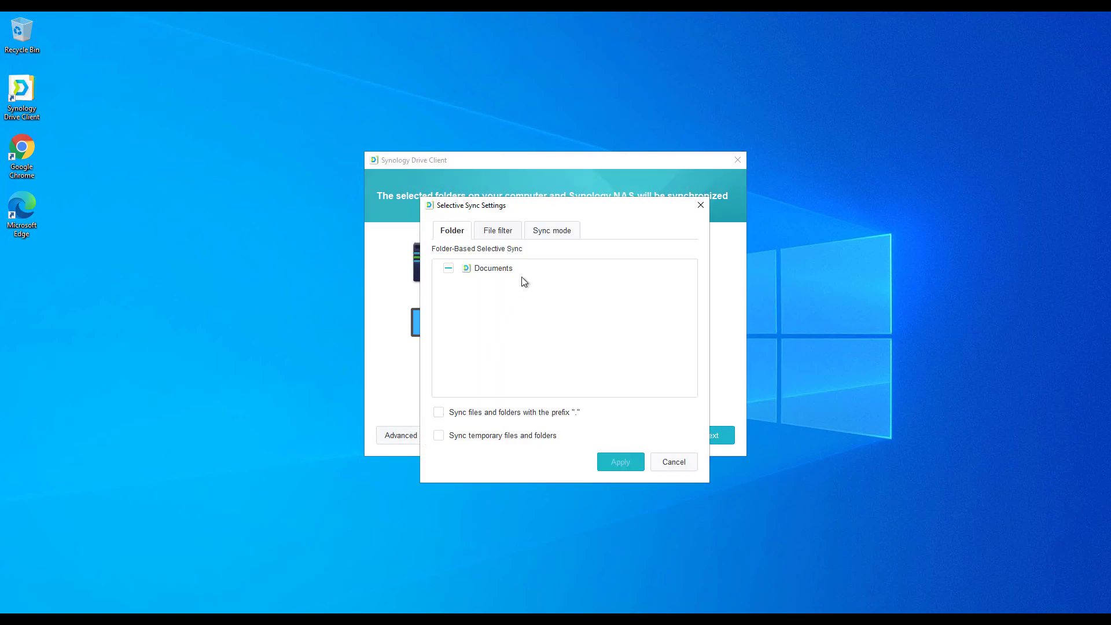
{"action": "left_click", "coordinate": [551, 231]}
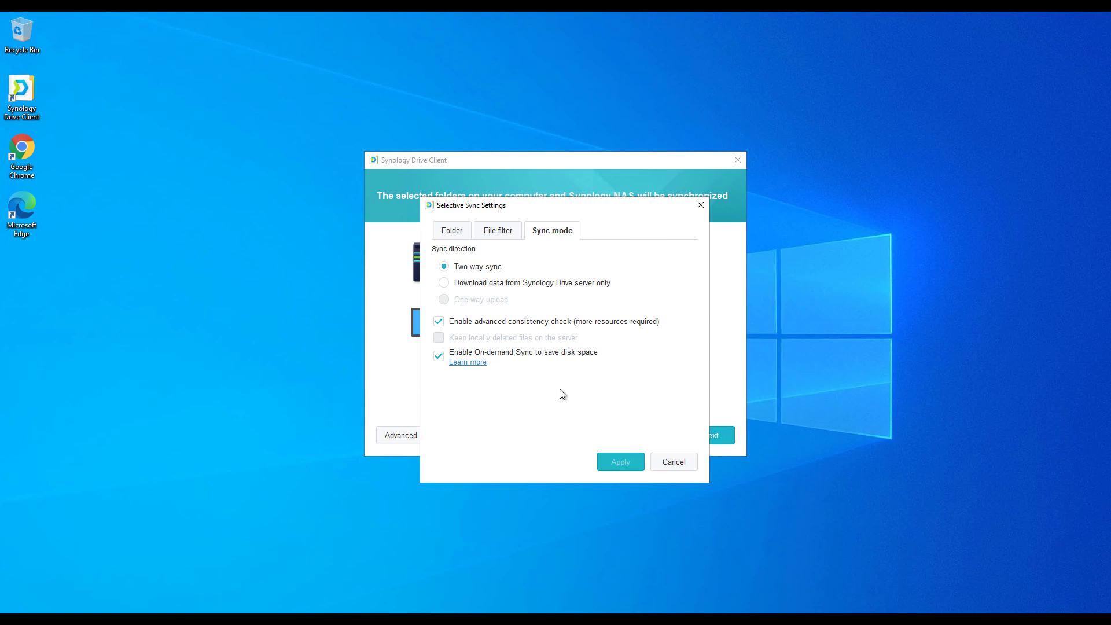
{"action": "left_click", "coordinate": [674, 462]}
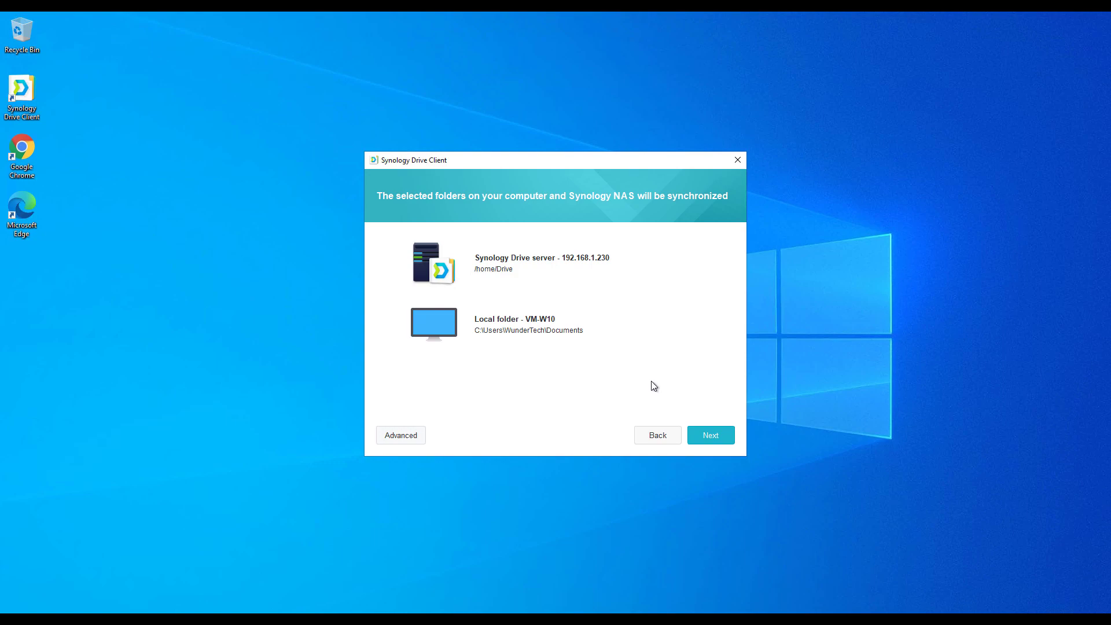
Skip syncing shared-with-me files for now and finish the sync task.
{"action": "left_click", "coordinate": [713, 431]}
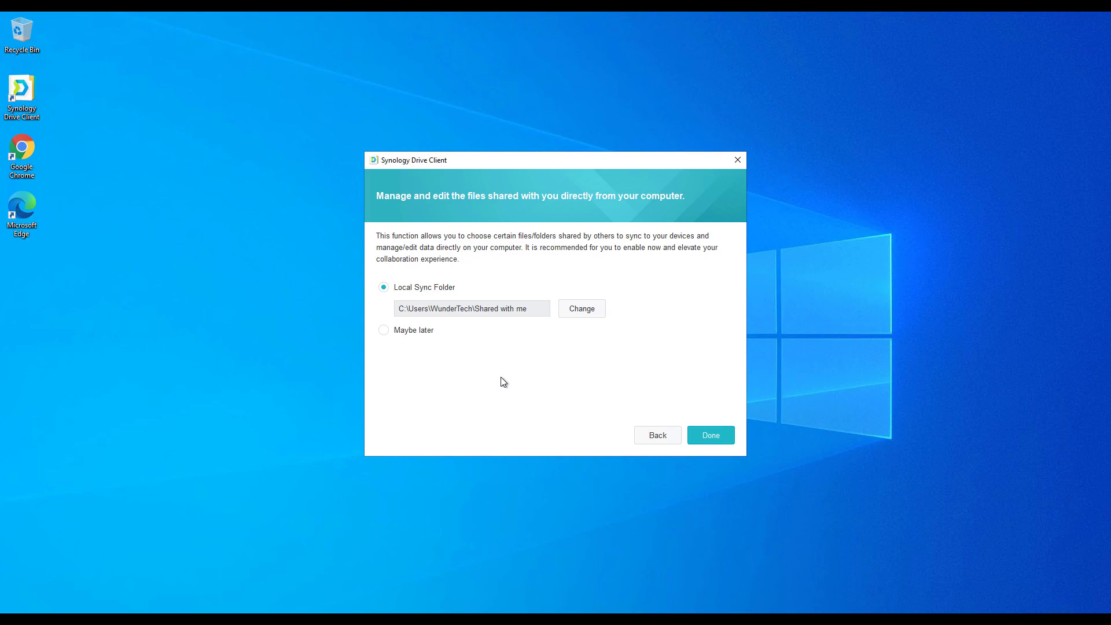
{"action": "left_click", "coordinate": [425, 332]}
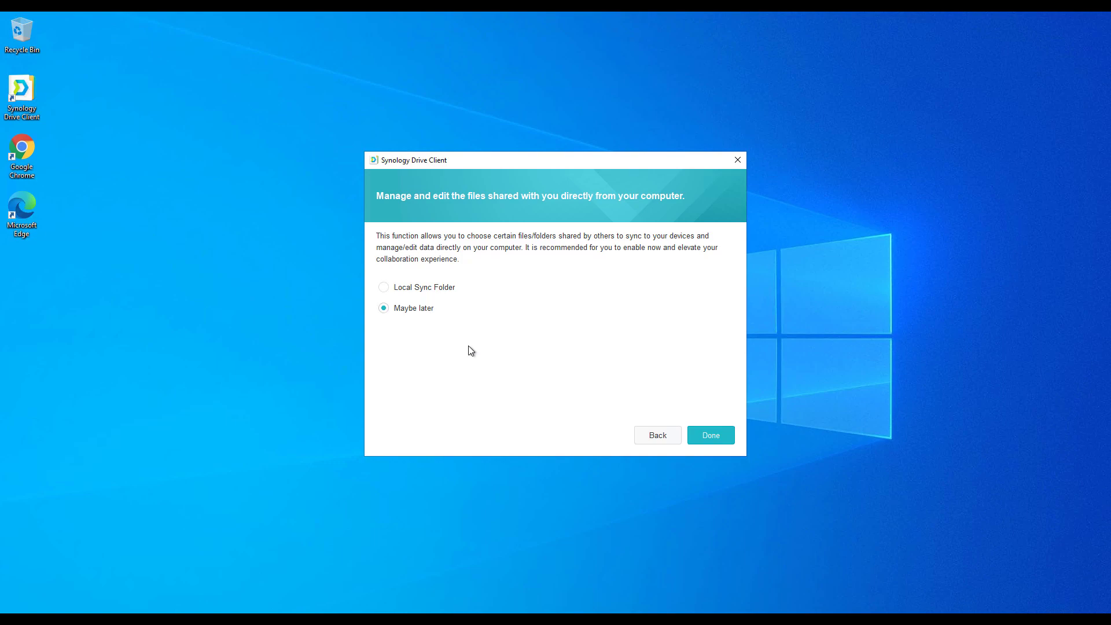
{"action": "left_click", "coordinate": [702, 436]}
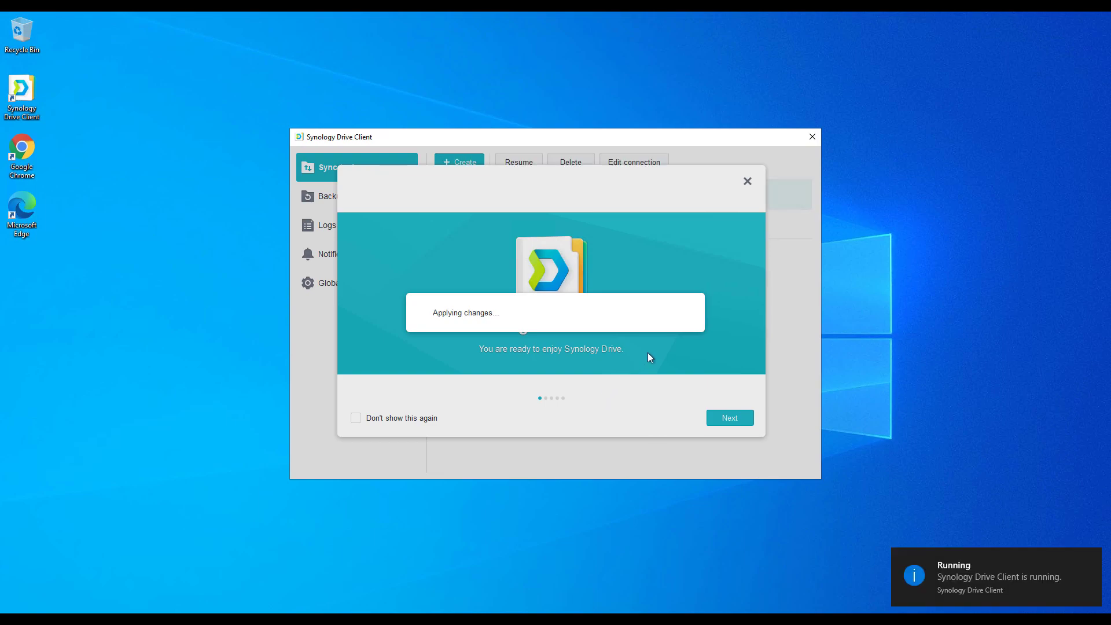
Step through the welcome tour and open the synced Documents folder.
{"action": "left_click", "coordinate": [736, 414]}
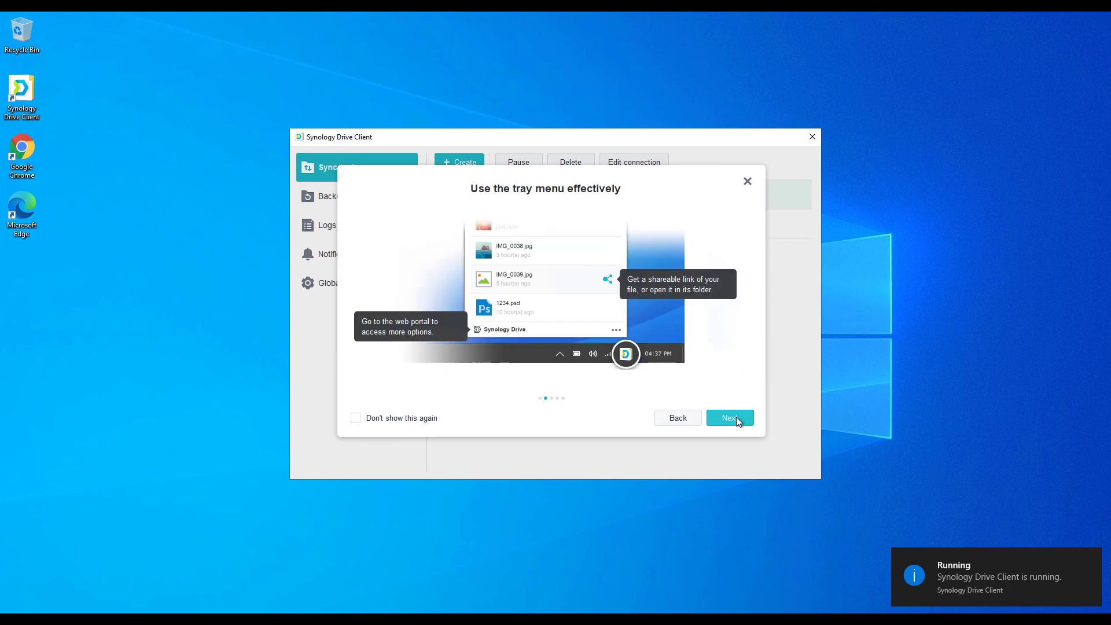
{"action": "left_click", "coordinate": [736, 416]}
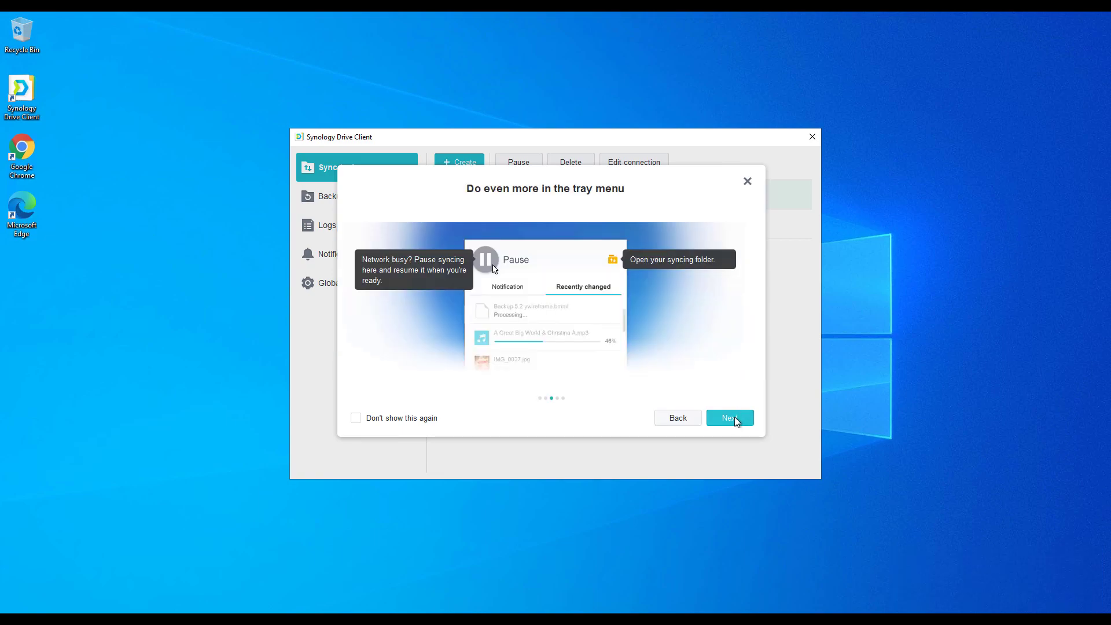
{"action": "left_click", "coordinate": [734, 417]}
{"action": "left_click", "coordinate": [734, 417]}
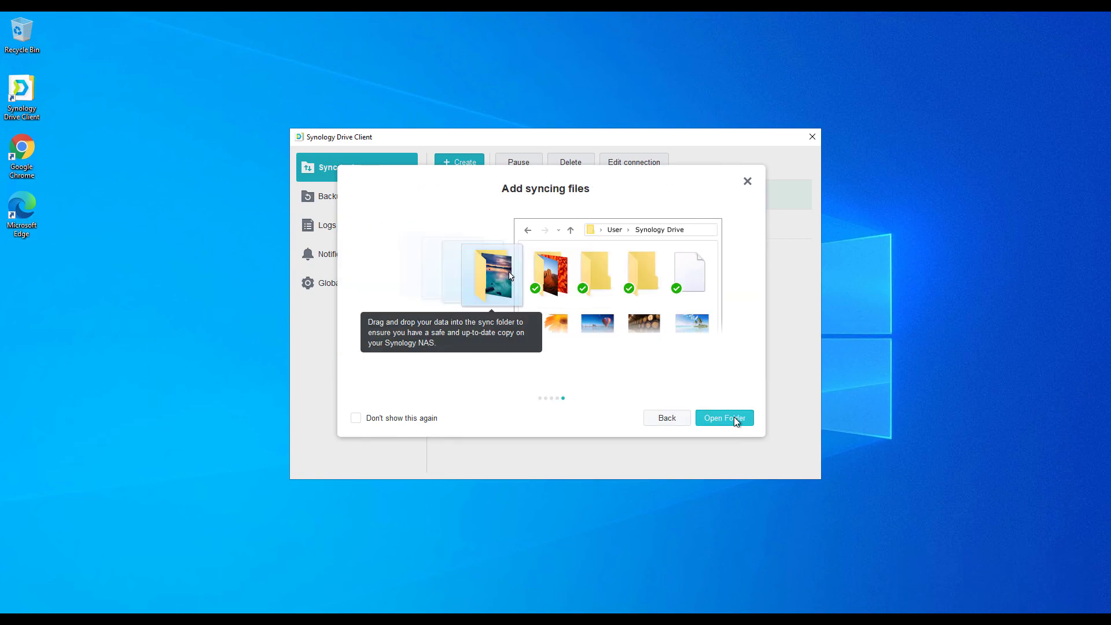
{"action": "left_click", "coordinate": [733, 418]}
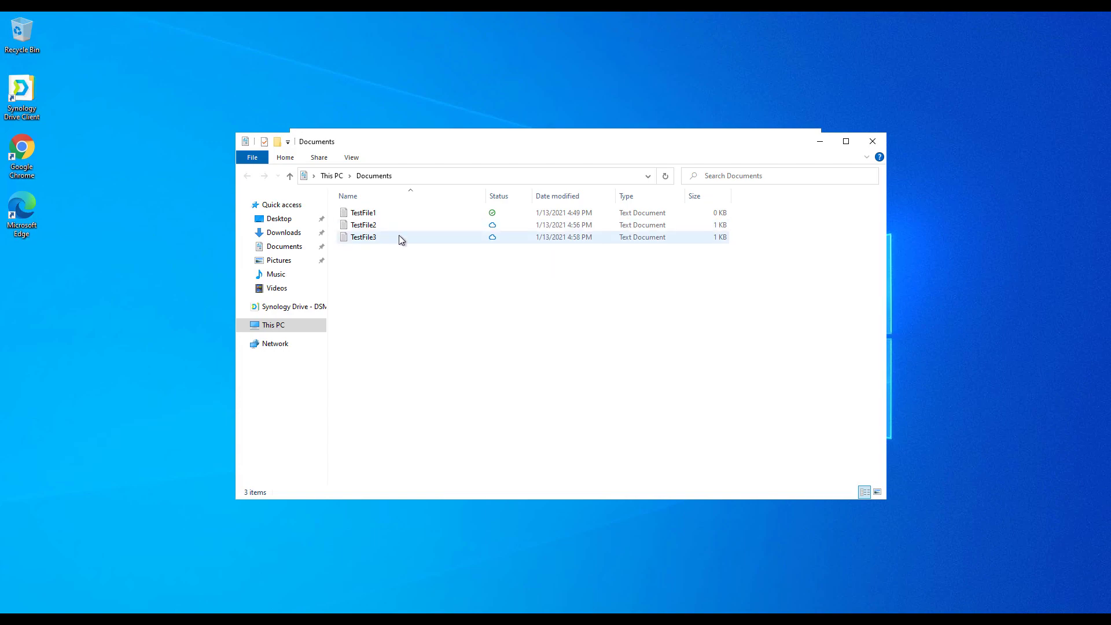
After checking TestFile3's status, edit TestFile1 to contain '2' and save it in Notepad.
{"action": "mouse_move", "coordinate": [399, 236]}
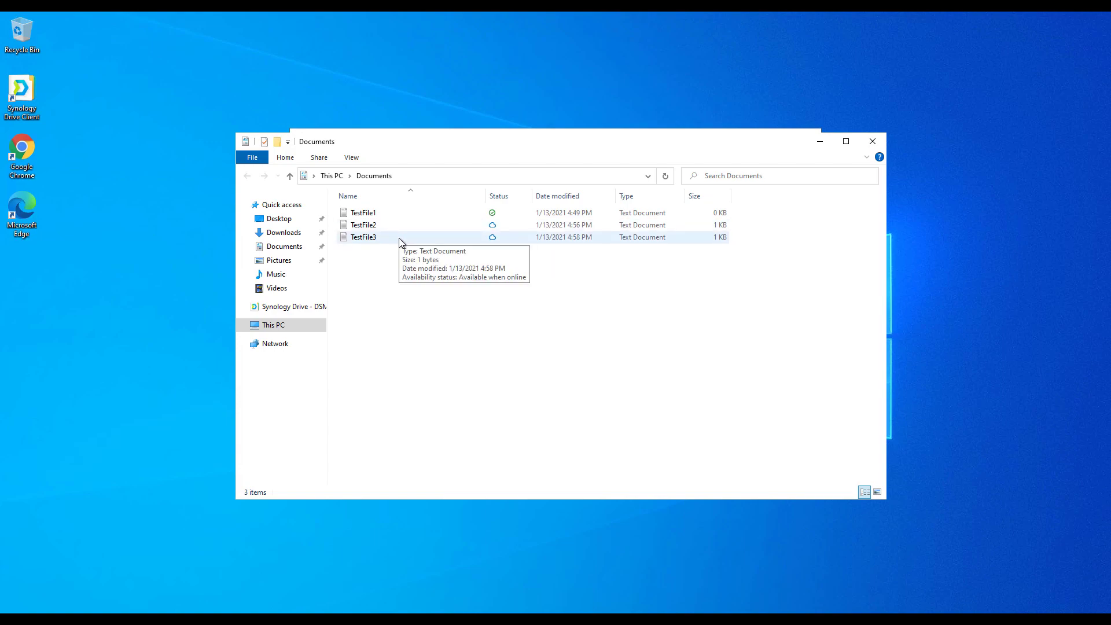
{"action": "left_click", "coordinate": [399, 238]}
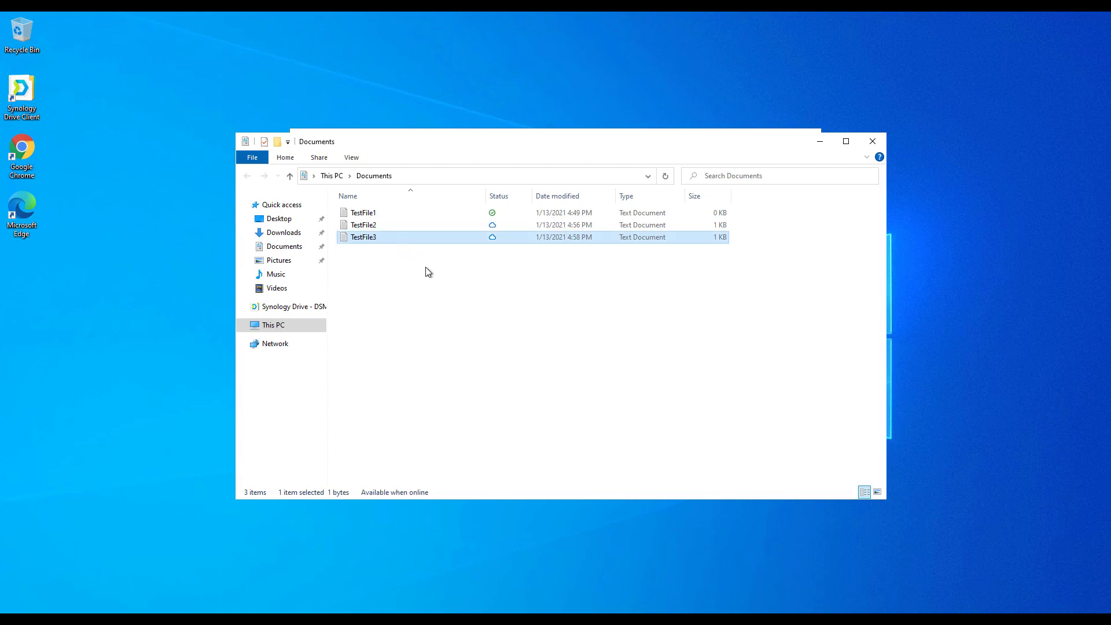
{"action": "left_click", "coordinate": [436, 288]}
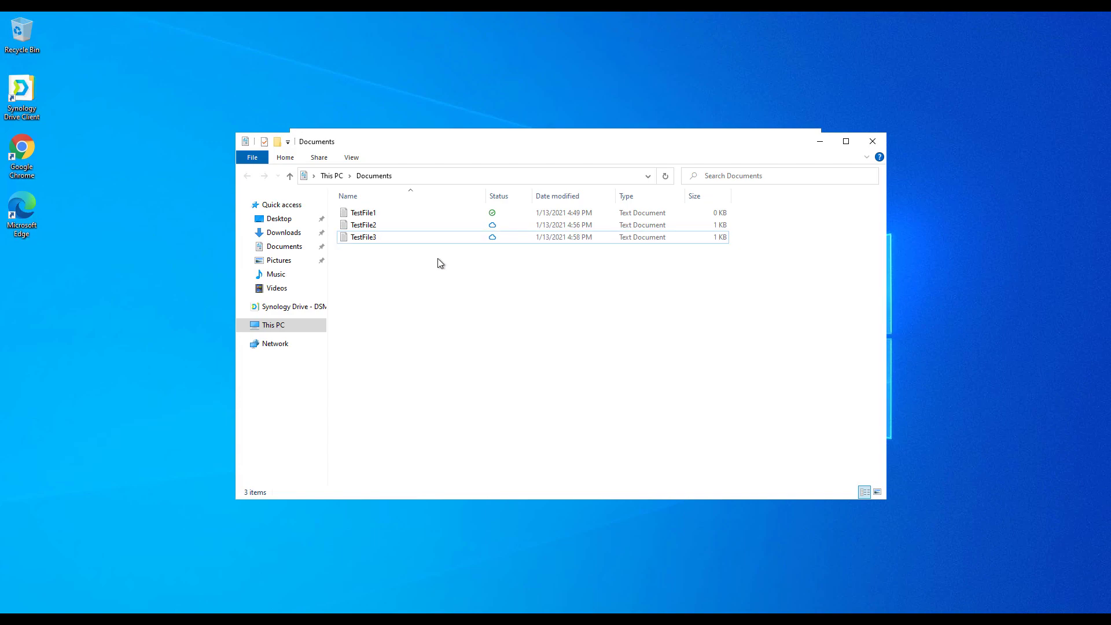
{"action": "double_click", "coordinate": [398, 215]}
{"action": "type", "text": "2"}
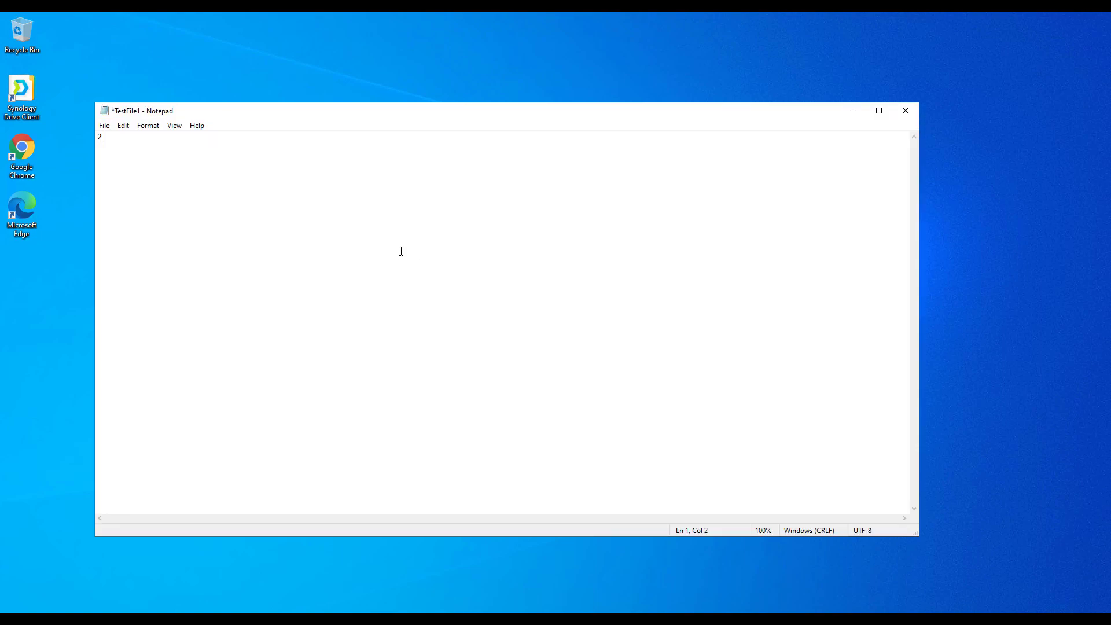
{"action": "key", "text": "ctrl+s"}
{"action": "left_click", "coordinate": [895, 112]}
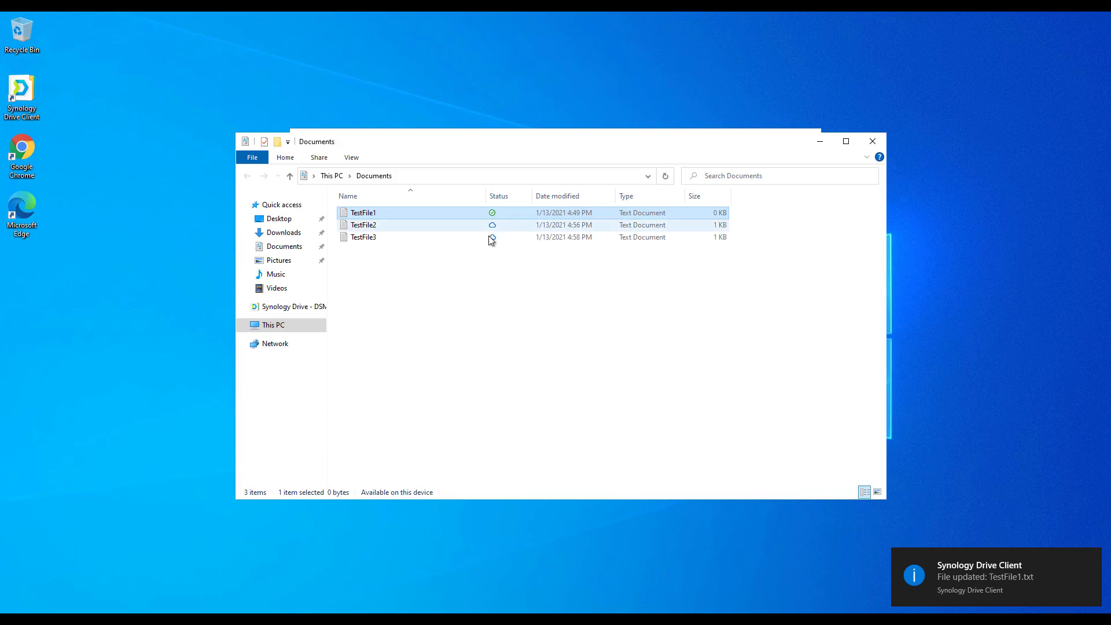
Free up TestFile1's local space via Synology Drive so it becomes online-only.
{"action": "double_click", "coordinate": [401, 213]}
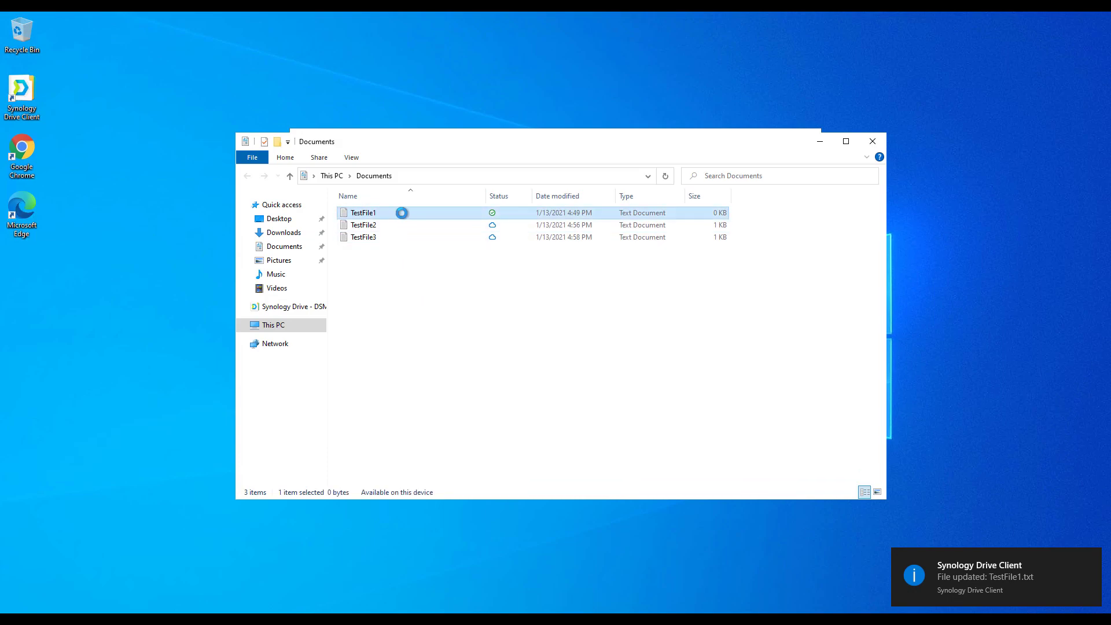
{"action": "right_click", "coordinate": [401, 213]}
{"action": "mouse_move", "coordinate": [451, 312]}
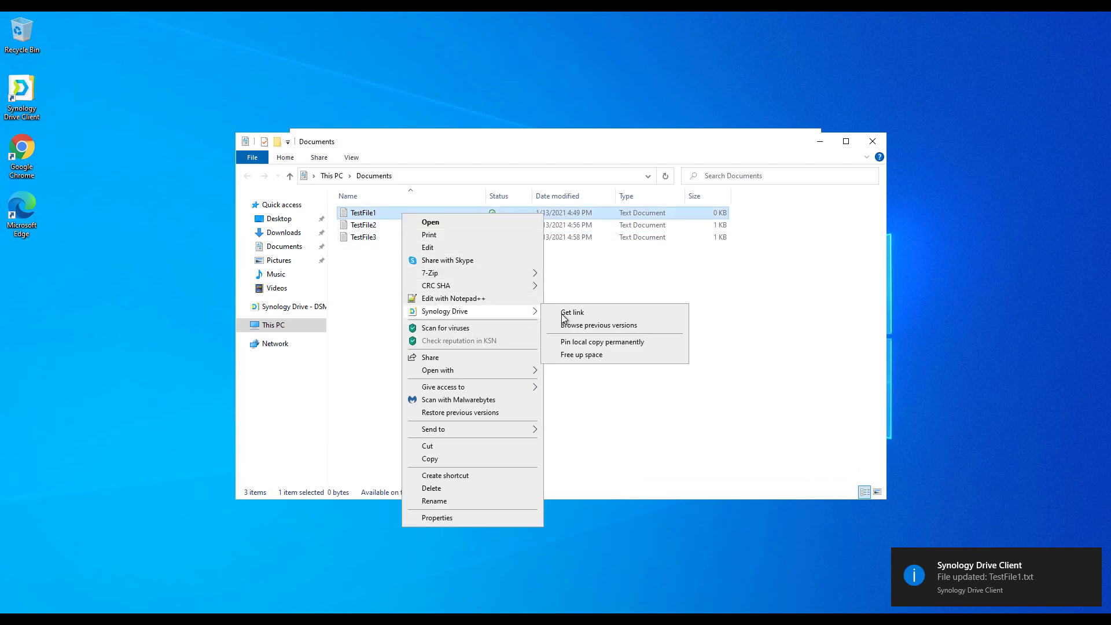
{"action": "left_click", "coordinate": [601, 355]}
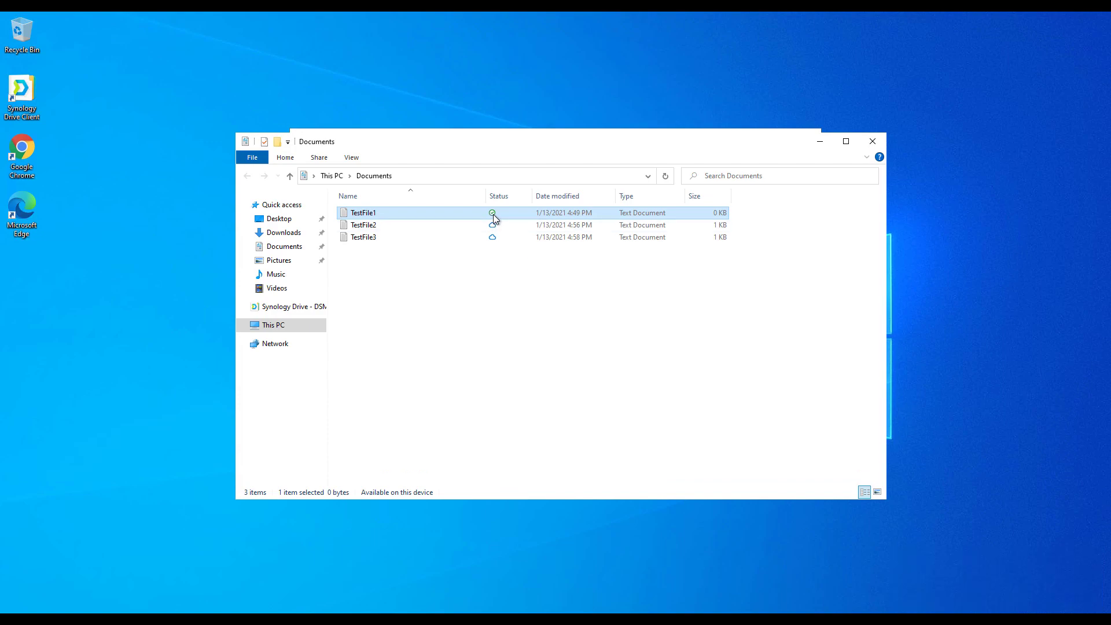
{"action": "left_click", "coordinate": [536, 283]}
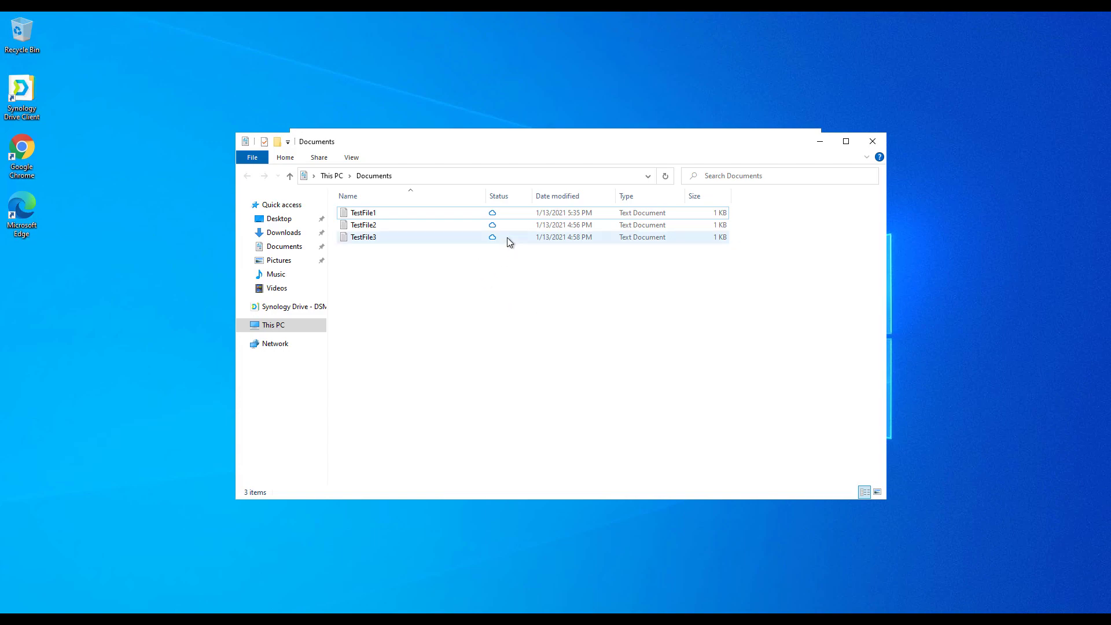
Download TestFile2 by opening it, then pin its local copy permanently with Synology Drive.
{"action": "left_click", "coordinate": [492, 227]}
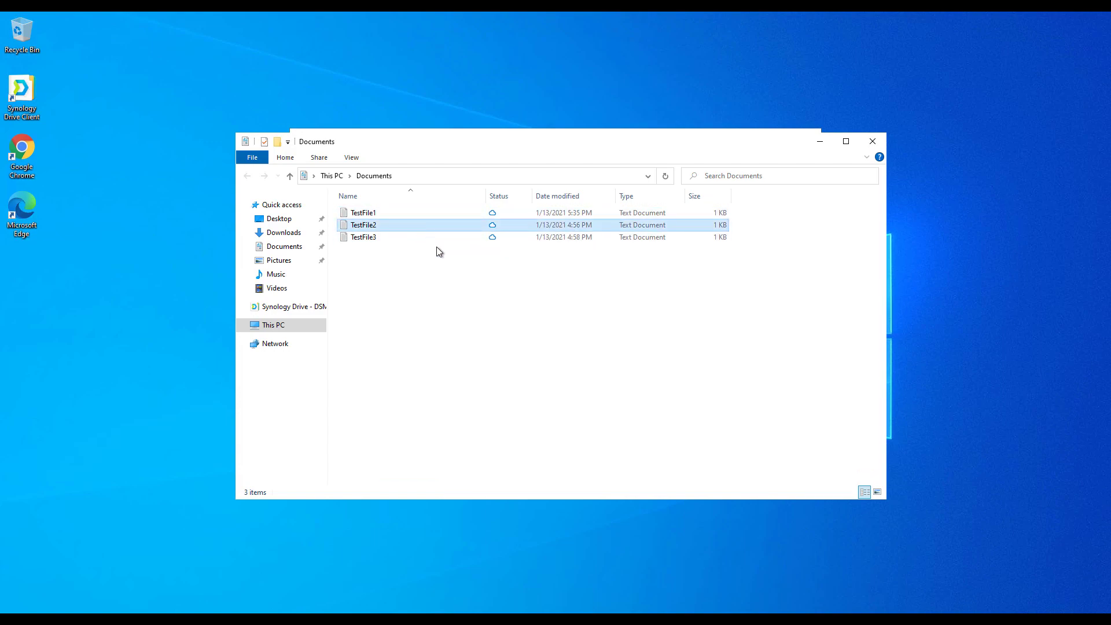
{"action": "double_click", "coordinate": [432, 227]}
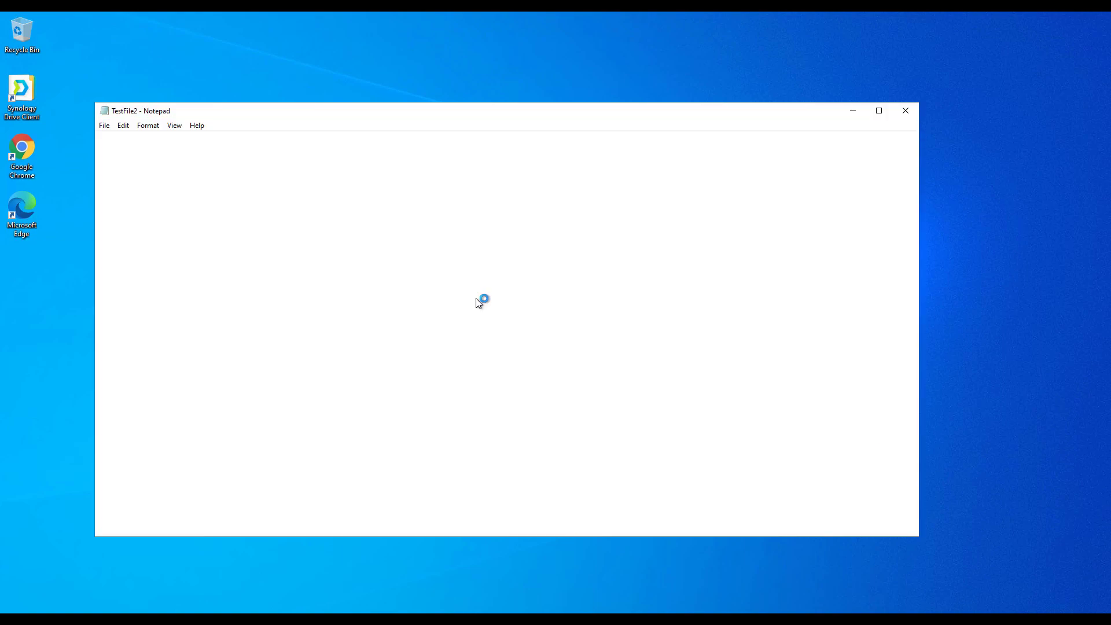
{"action": "left_click", "coordinate": [901, 119]}
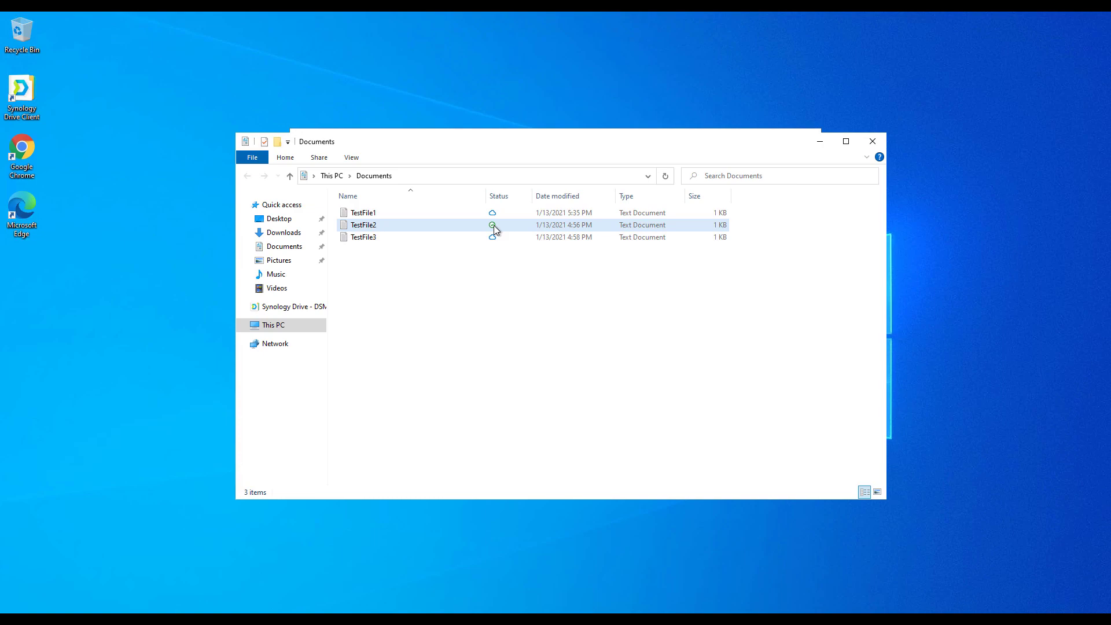
{"action": "right_click", "coordinate": [433, 229]}
{"action": "left_click", "coordinate": [388, 225]}
{"action": "right_click", "coordinate": [388, 223]}
{"action": "mouse_move", "coordinate": [460, 319]}
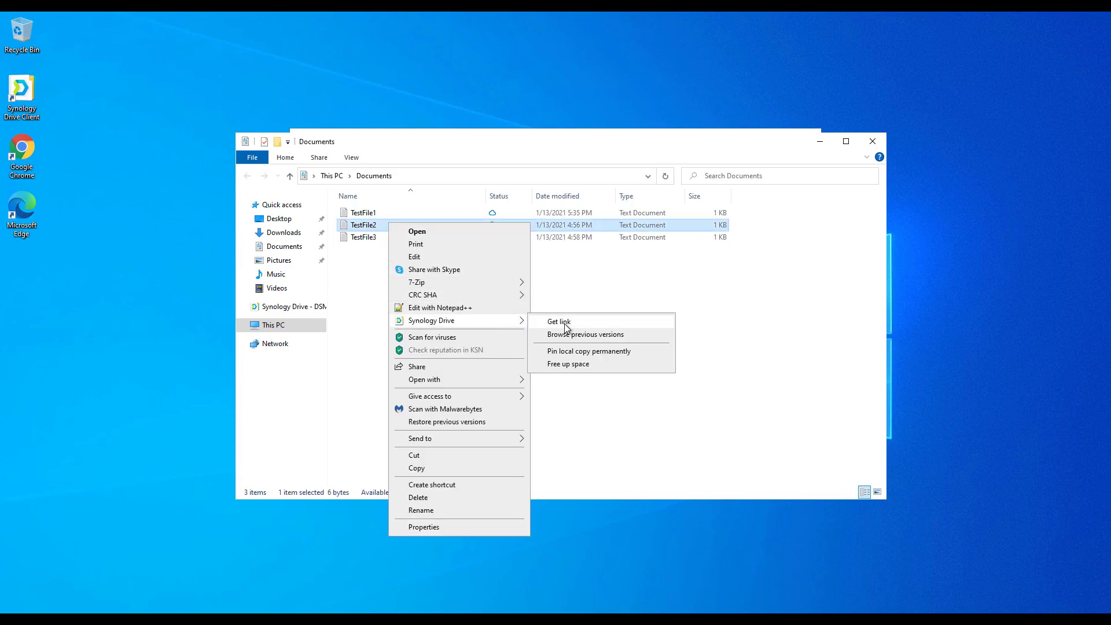
{"action": "left_click", "coordinate": [588, 352]}
{"action": "left_click", "coordinate": [522, 299]}
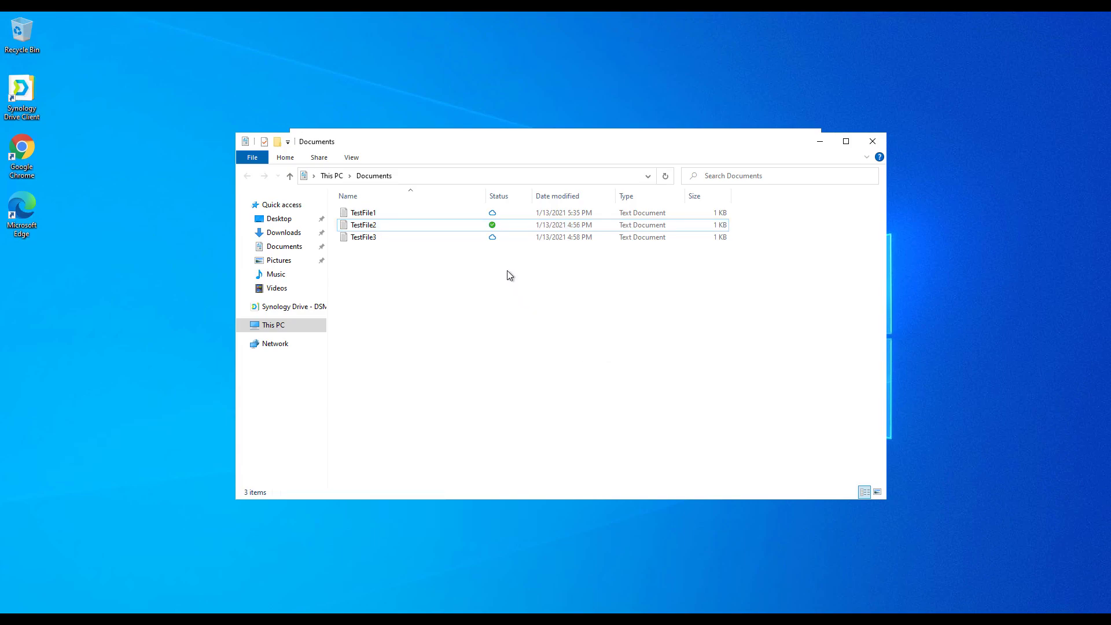
Open and close TestFile1 so it downloads back from the NAS.
{"action": "left_click", "coordinate": [435, 217]}
{"action": "double_click", "coordinate": [433, 216]}
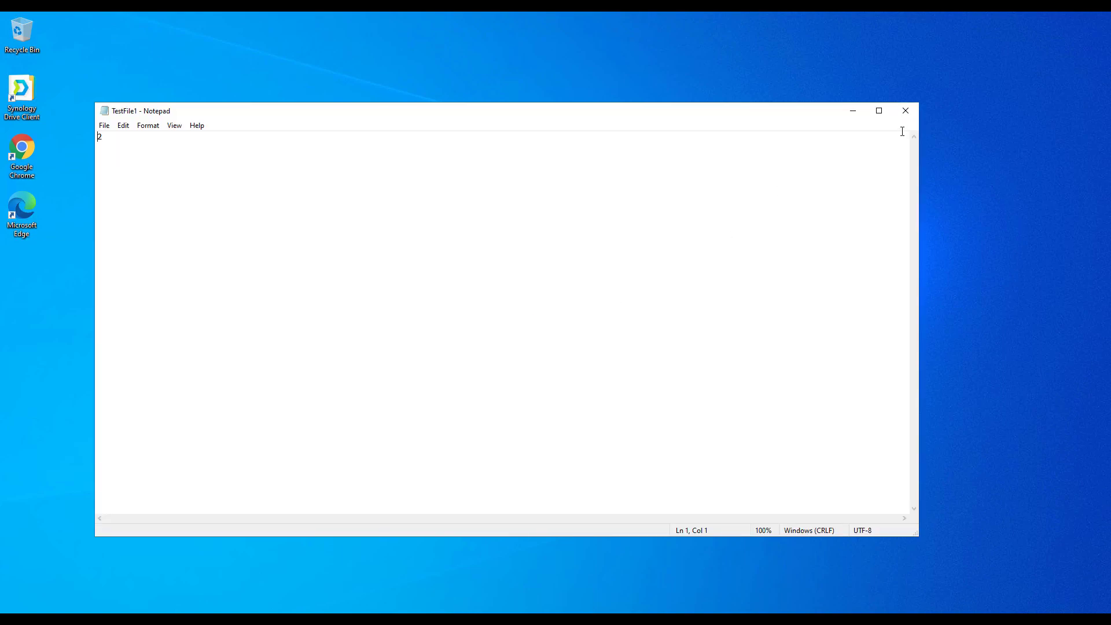
{"action": "left_click", "coordinate": [907, 115]}
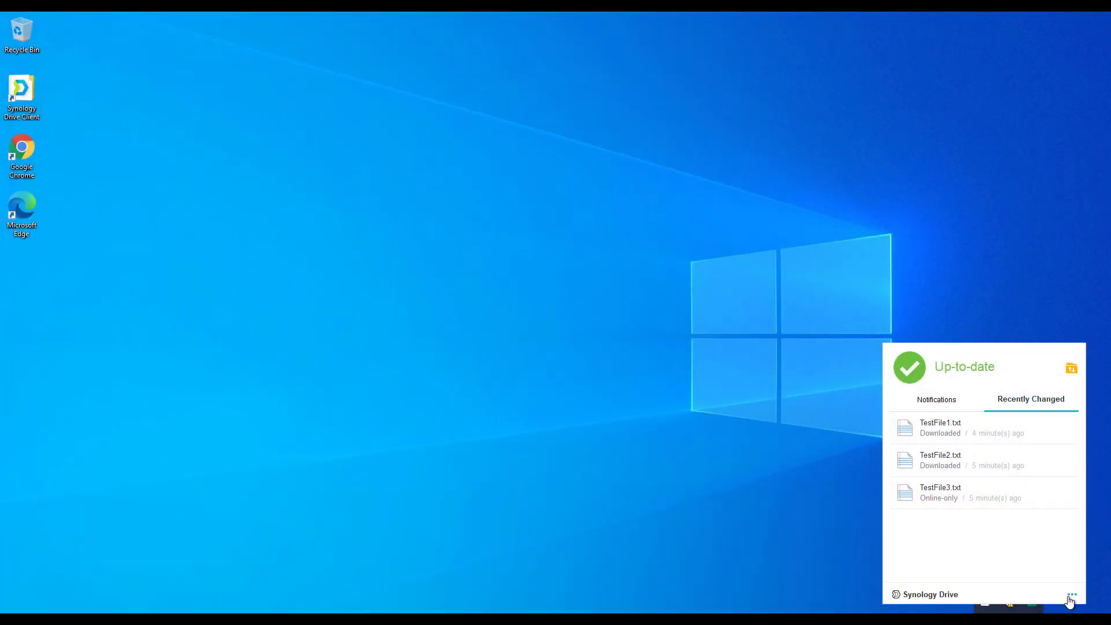
Open Drive Client Settings from the tray panel and show the empty Backup Task page.
{"action": "left_click", "coordinate": [1071, 596]}
{"action": "left_click", "coordinate": [1041, 564]}
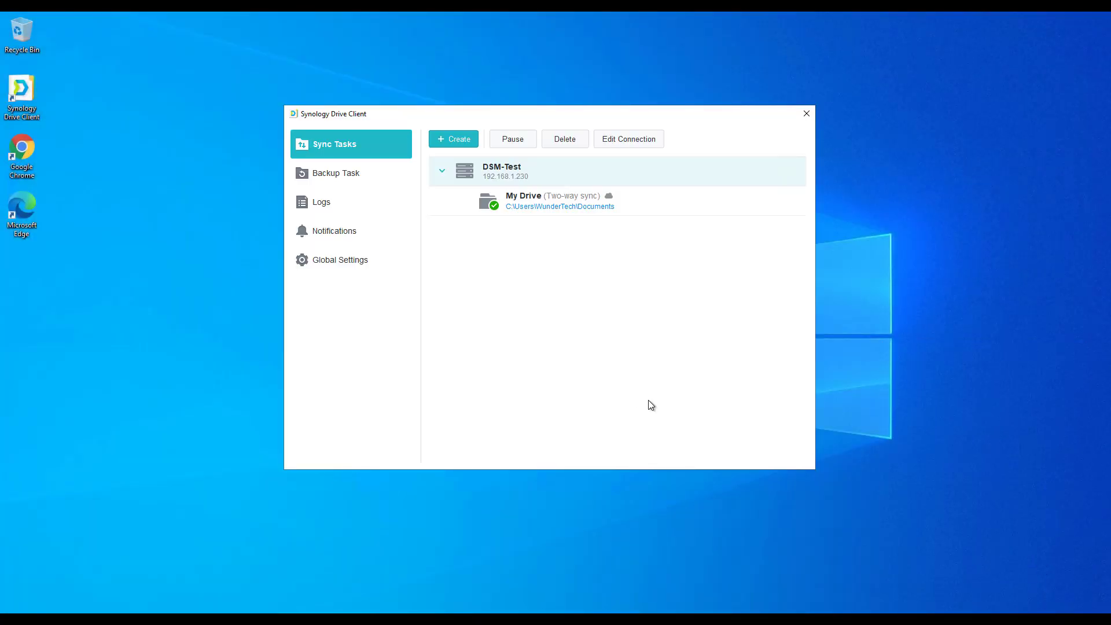
{"action": "left_click", "coordinate": [350, 176]}
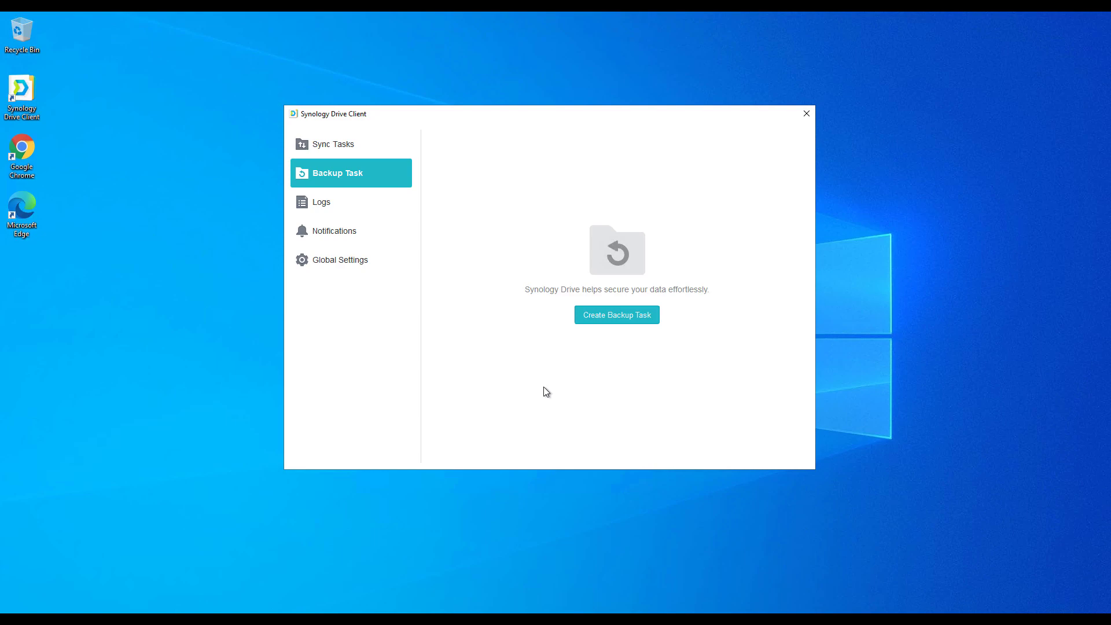
Create a backup task targeting NAS 192.168.1.230, backing up the home folder to /home/Drive/Backup/VM-W10.
{"action": "left_click", "coordinate": [611, 322]}
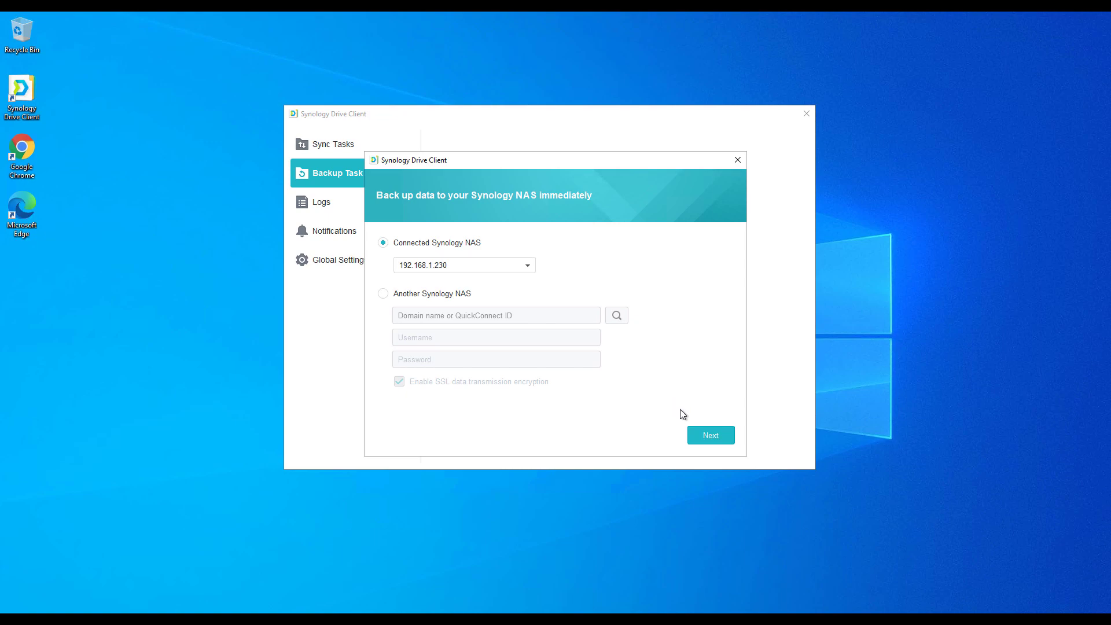
{"action": "left_click", "coordinate": [705, 437]}
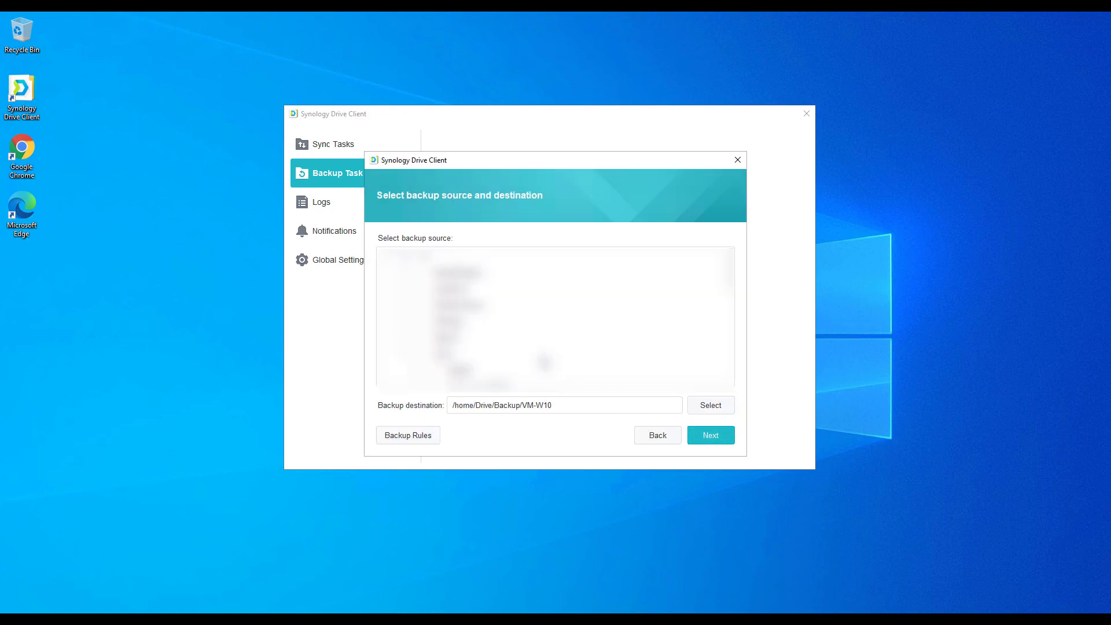
{"action": "scroll", "coordinate": [555, 316], "scroll_direction": "down", "scroll_amount": 1}
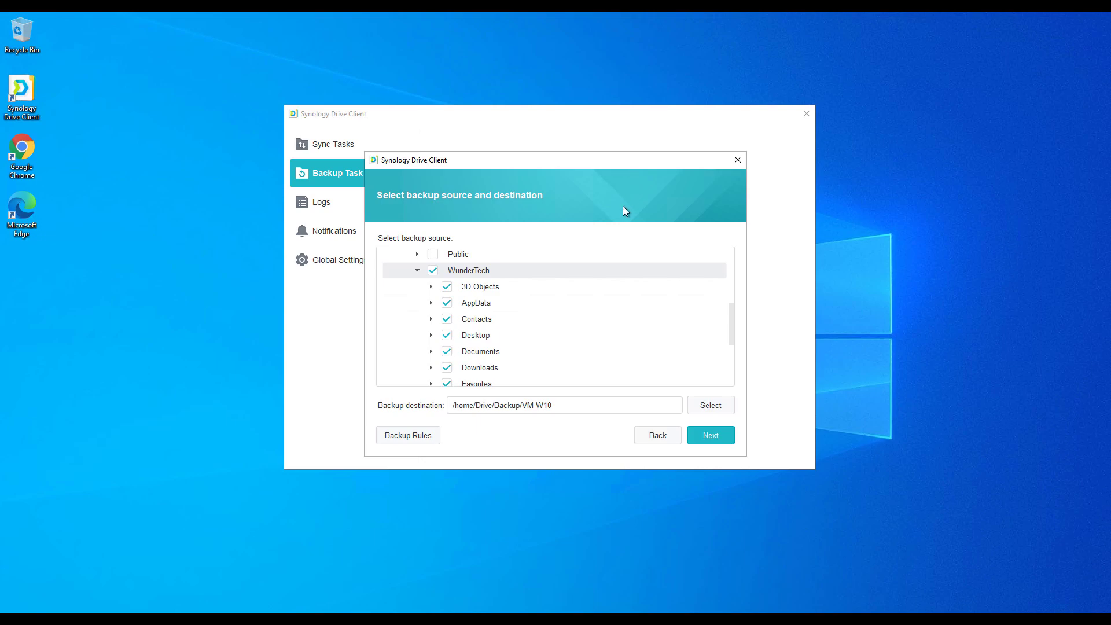
Review the backup rules unchanged, accept source and destination, and finish with Continuous backup mode.
{"action": "left_click", "coordinate": [410, 435]}
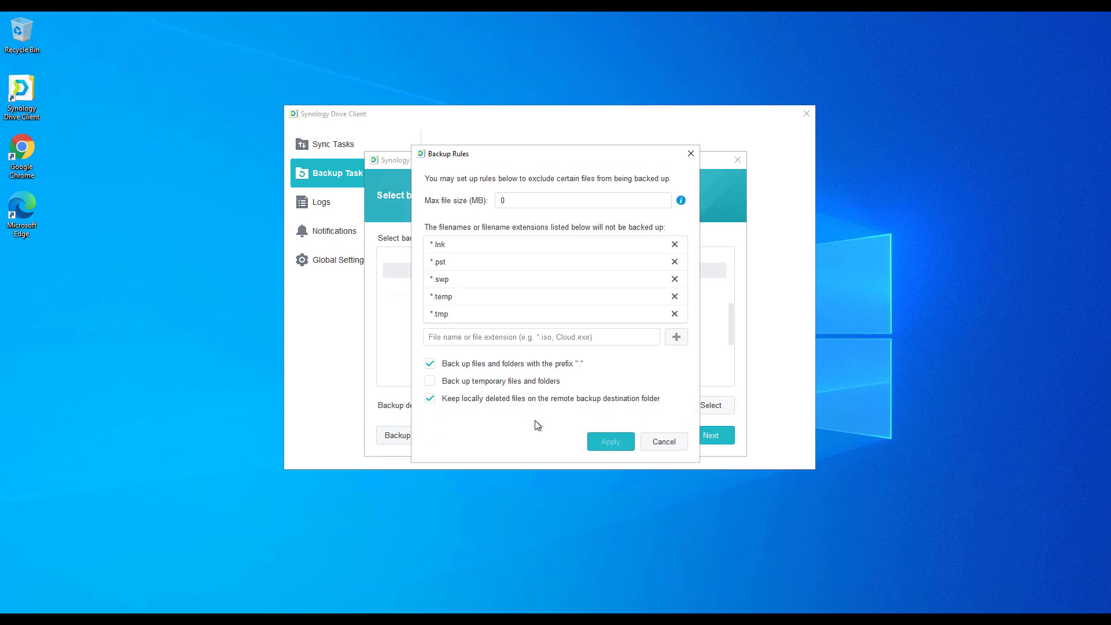
{"action": "left_click", "coordinate": [663, 443]}
{"action": "left_click", "coordinate": [709, 442]}
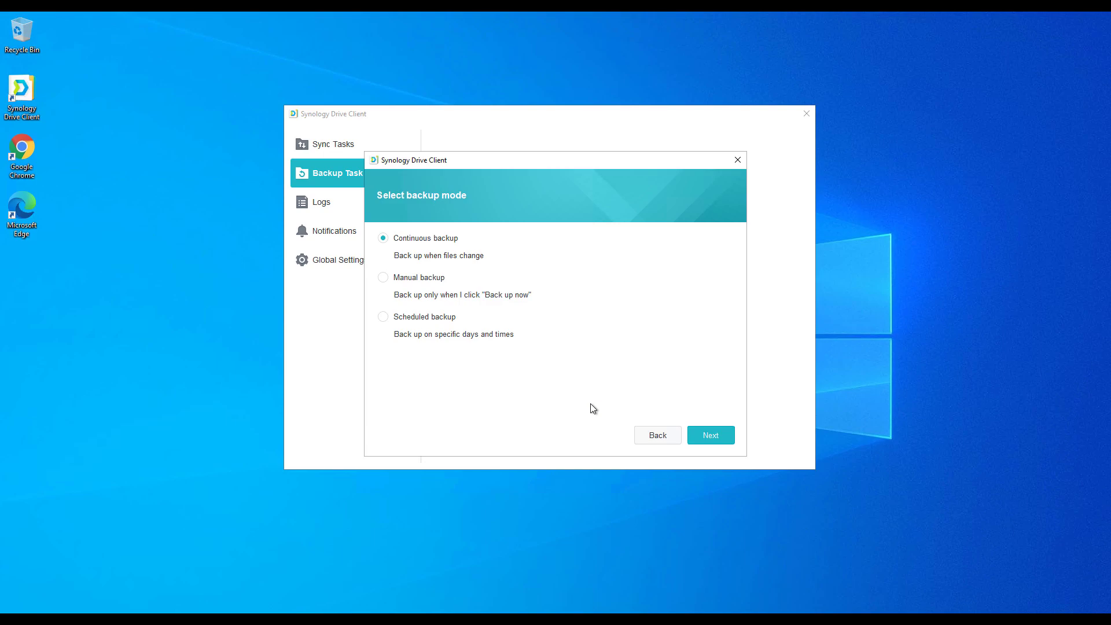
{"action": "left_click", "coordinate": [705, 434]}
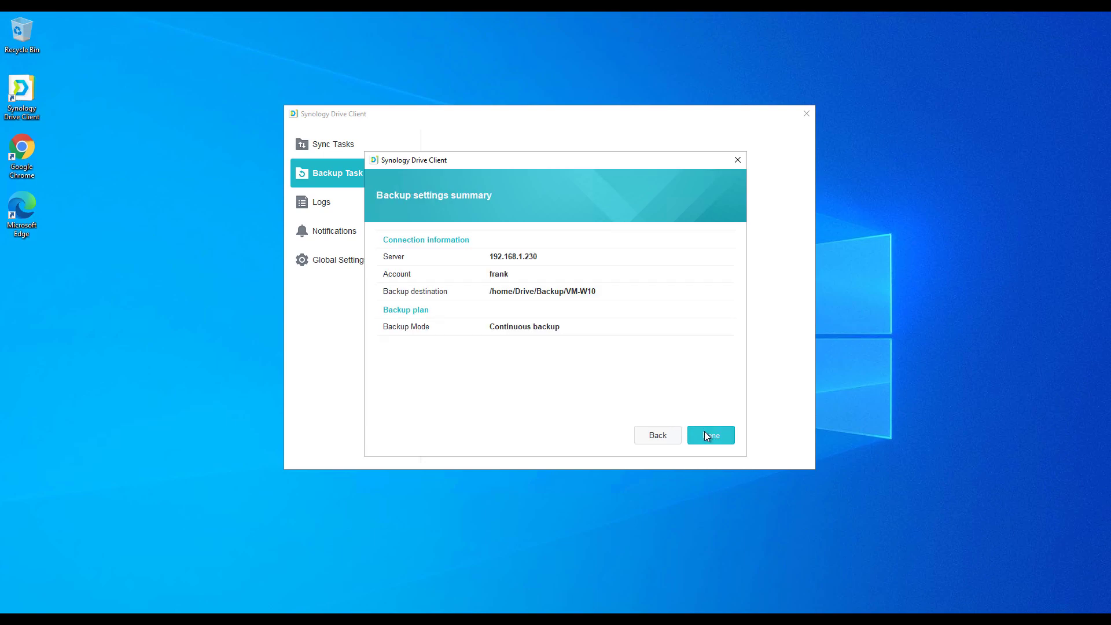
{"action": "left_click", "coordinate": [705, 435]}
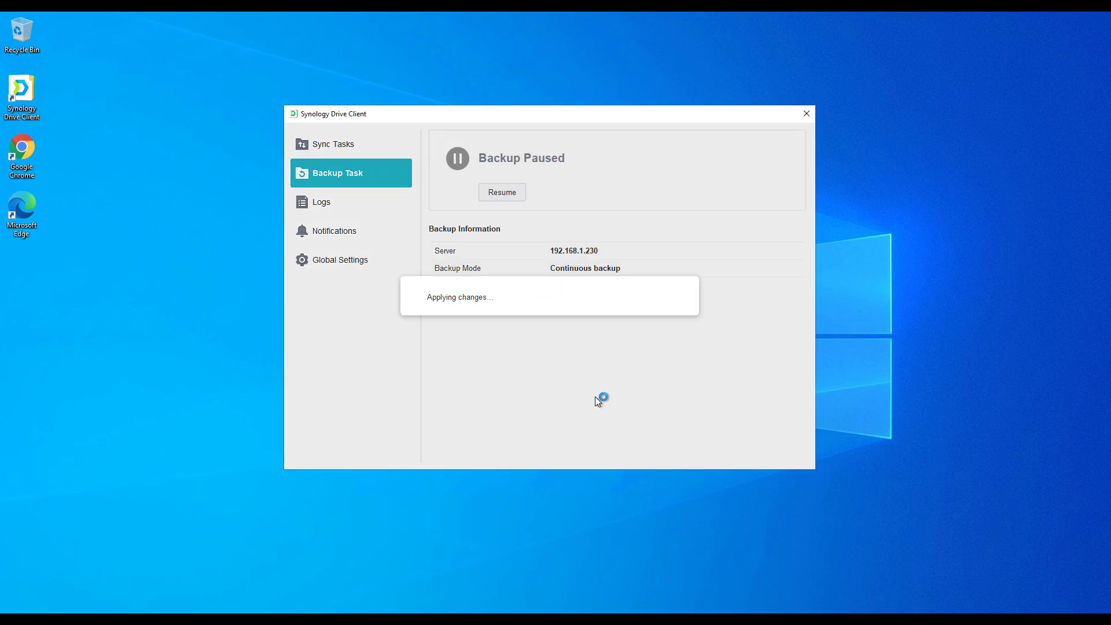